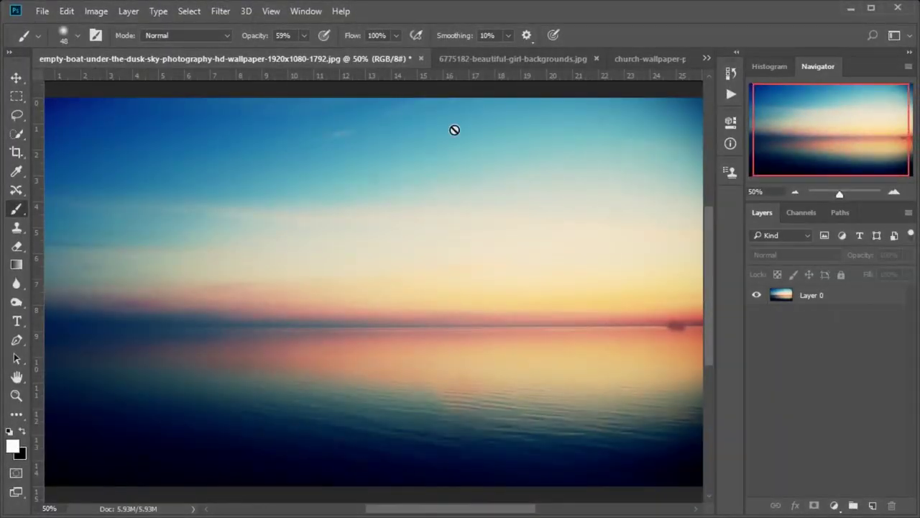
Step: Switch to the church wallpaper document holding the masked church cut-out
{"action": "left_click", "coordinate": [636, 58]}
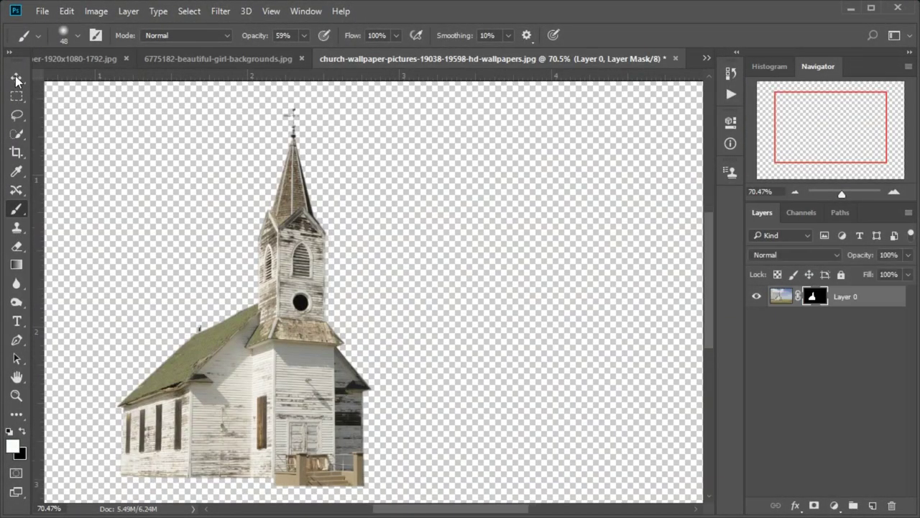
Step: Drag the masked church layer into the sunset seascape document as Layer 1
{"action": "key", "text": "v"}
{"action": "left_click_drag", "start_coordinate": [199, 309], "coordinate": [92, 66]}
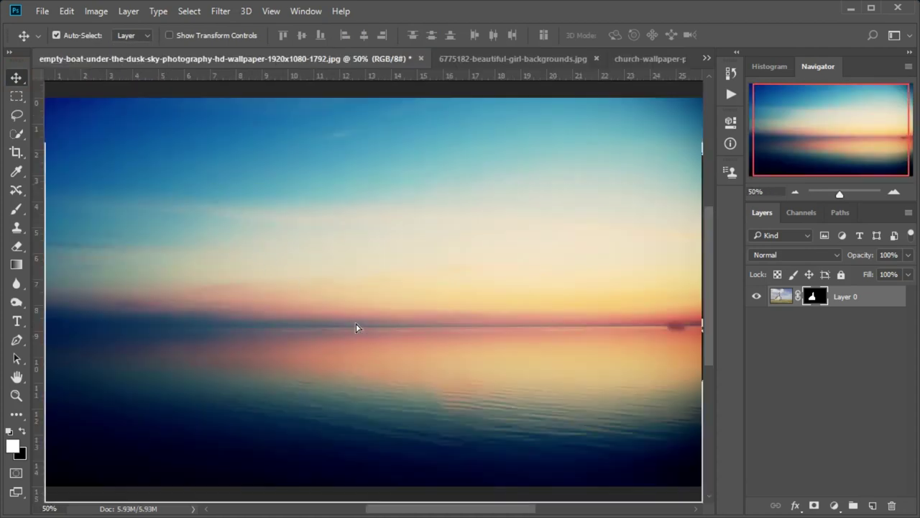
{"action": "left_click_drag", "start_coordinate": [92, 65], "coordinate": [355, 324]}
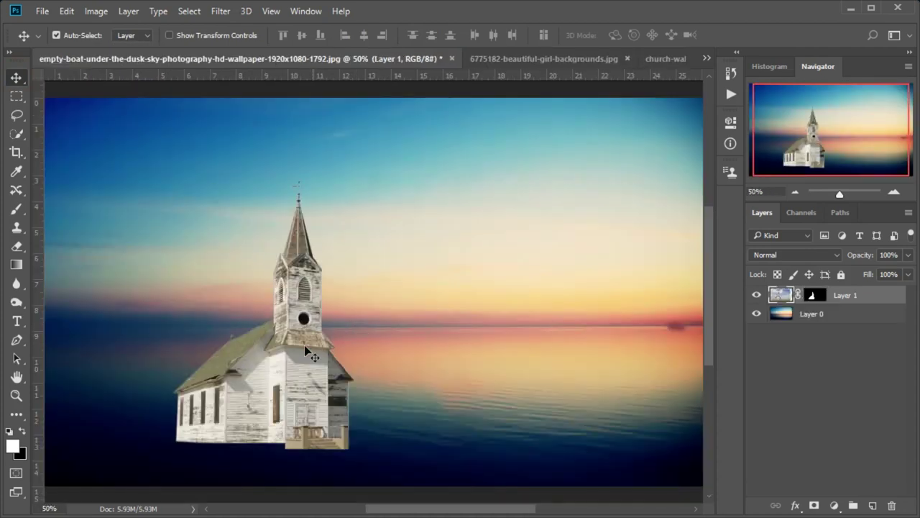
{"action": "left_click_drag", "start_coordinate": [304, 349], "coordinate": [290, 271]}
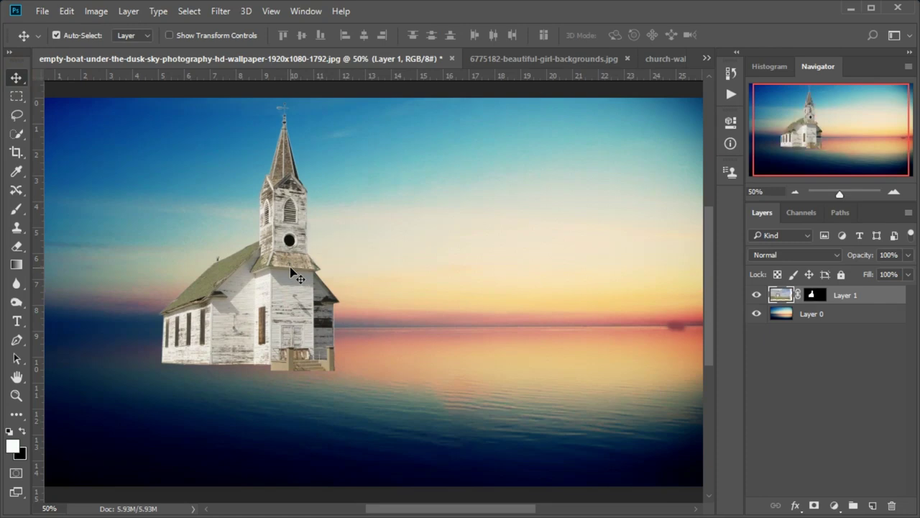
Step: Scale the church to about 67% and settle it on the horizon left of centre
{"action": "key", "text": "ctrl"}
{"action": "key", "text": "ctrl+t"}
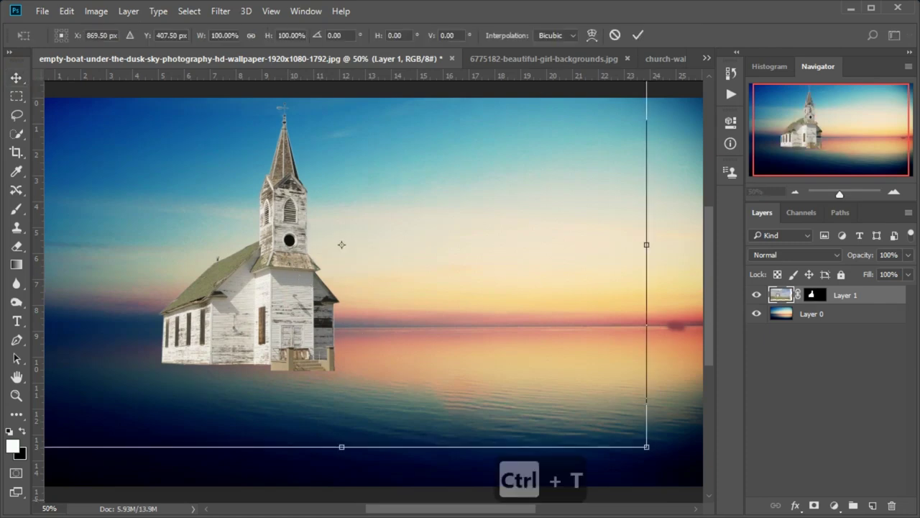
{"action": "left_click_drag", "start_coordinate": [647, 449], "coordinate": [557, 395]}
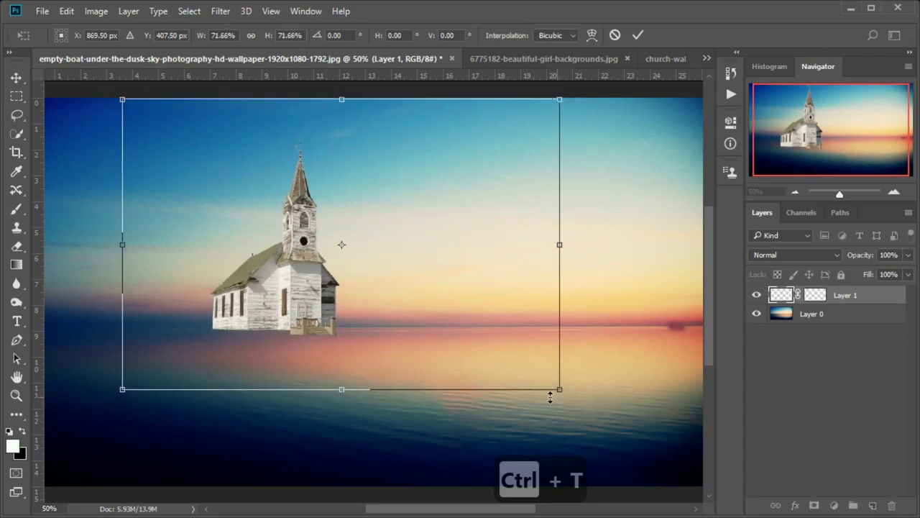
{"action": "left_click_drag", "start_coordinate": [273, 302], "coordinate": [257, 321]}
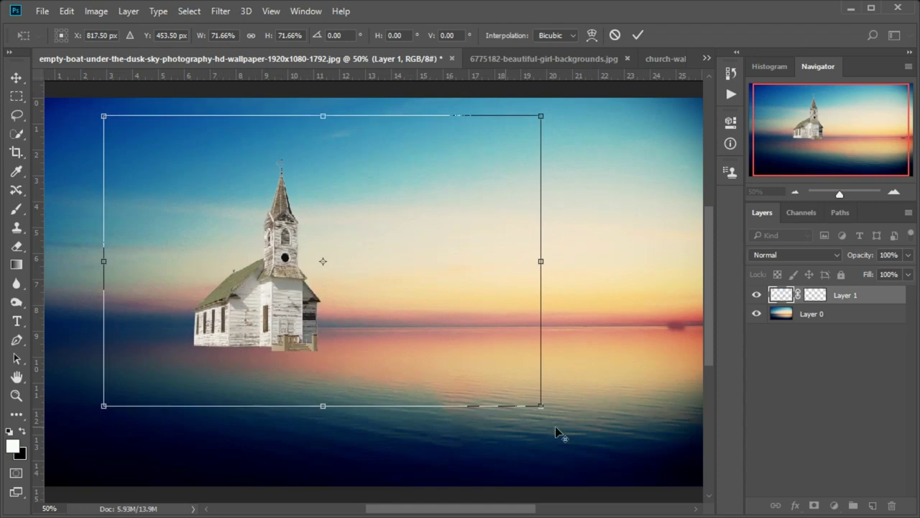
{"action": "left_click_drag", "start_coordinate": [540, 406], "coordinate": [524, 393]}
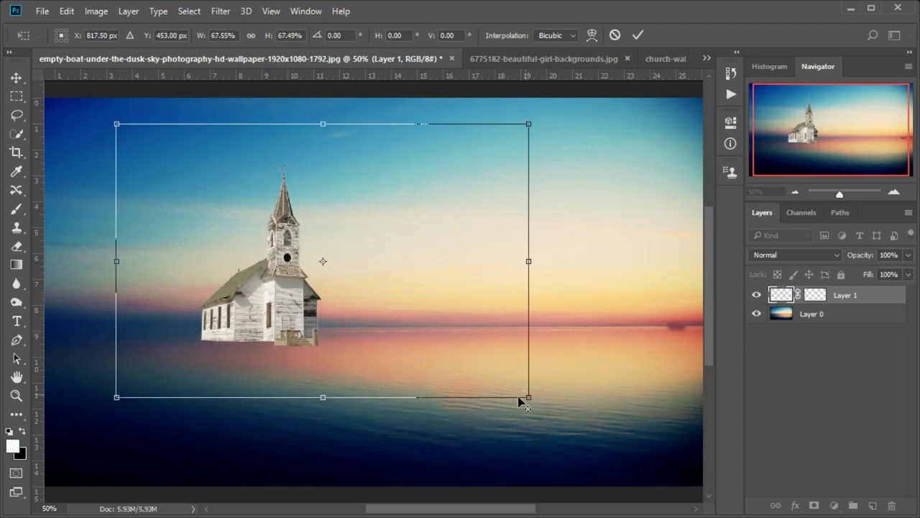
{"action": "left_click", "coordinate": [631, 37]}
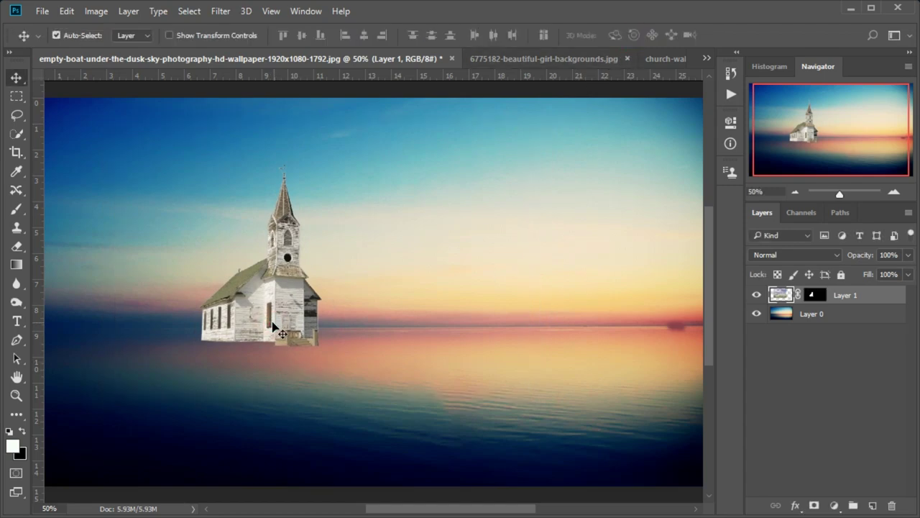
{"action": "left_click_drag", "start_coordinate": [268, 325], "coordinate": [279, 333]}
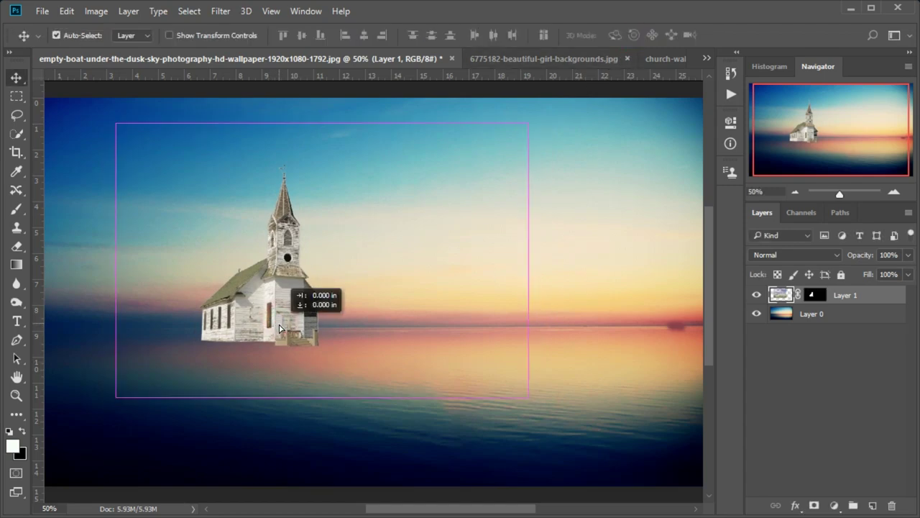
{"action": "left_click_drag", "start_coordinate": [279, 333], "coordinate": [281, 324]}
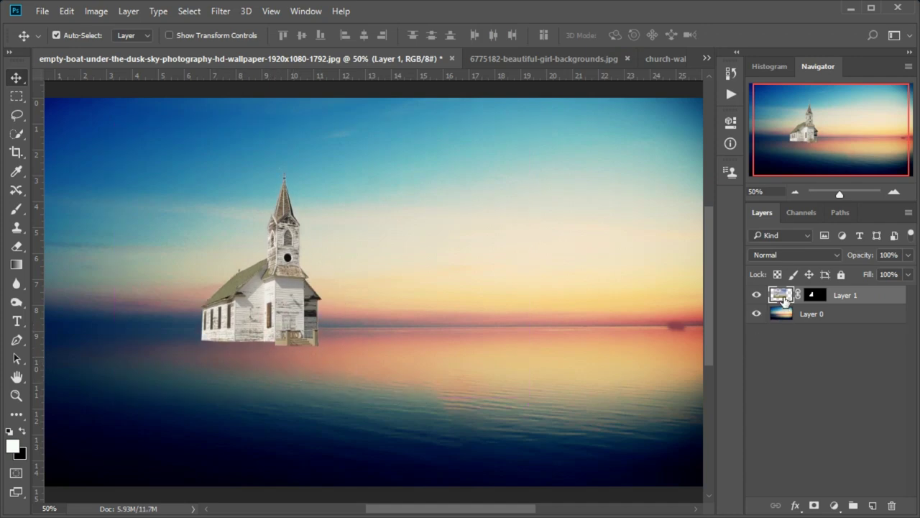
Step: Use a black brush at 49% opacity to fade the church mask's bottom and left edges
{"action": "left_click", "coordinate": [17, 209]}
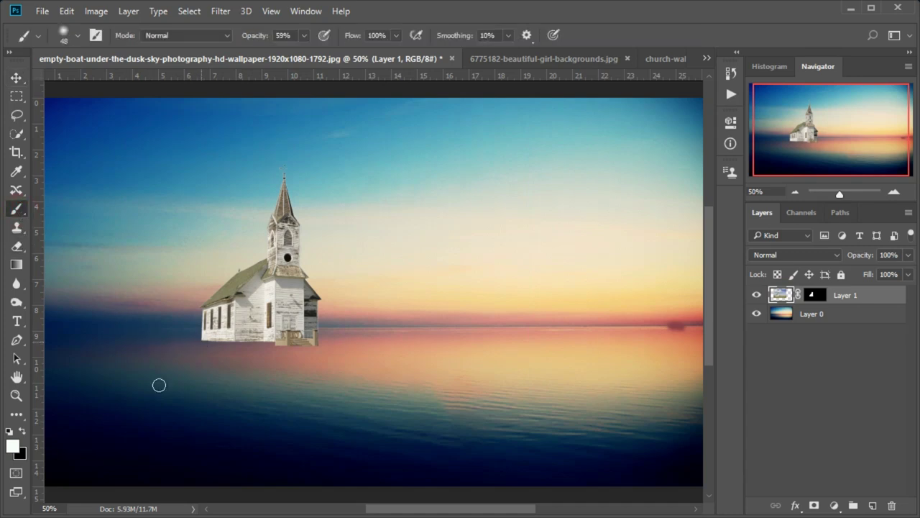
{"action": "left_click", "coordinate": [22, 431]}
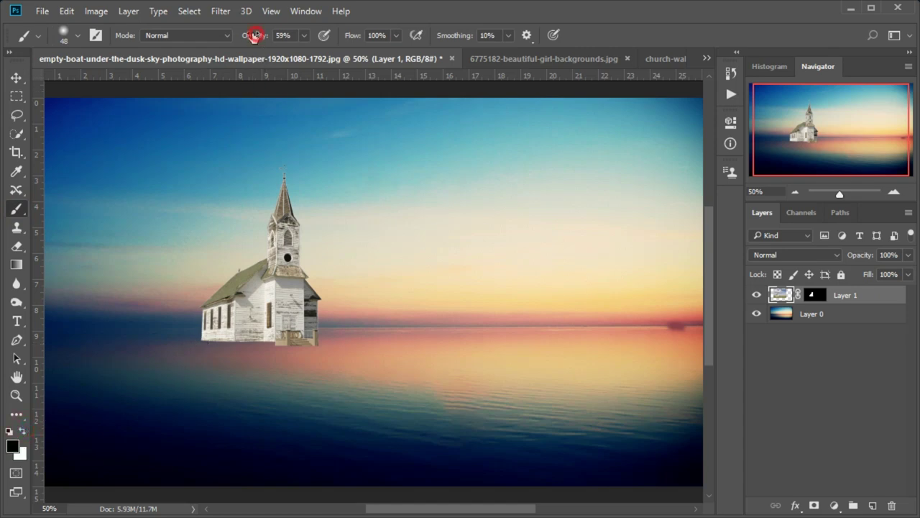
{"action": "left_click_drag", "start_coordinate": [254, 35], "coordinate": [246, 35]}
{"action": "left_click_drag", "start_coordinate": [204, 340], "coordinate": [239, 341]}
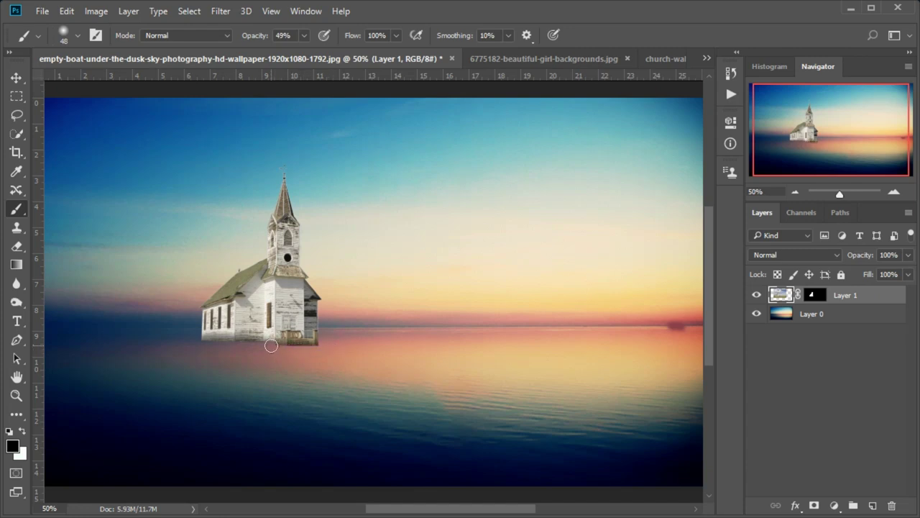
{"action": "left_click_drag", "start_coordinate": [267, 339], "coordinate": [213, 342]}
{"action": "left_click_drag", "start_coordinate": [200, 314], "coordinate": [199, 325]}
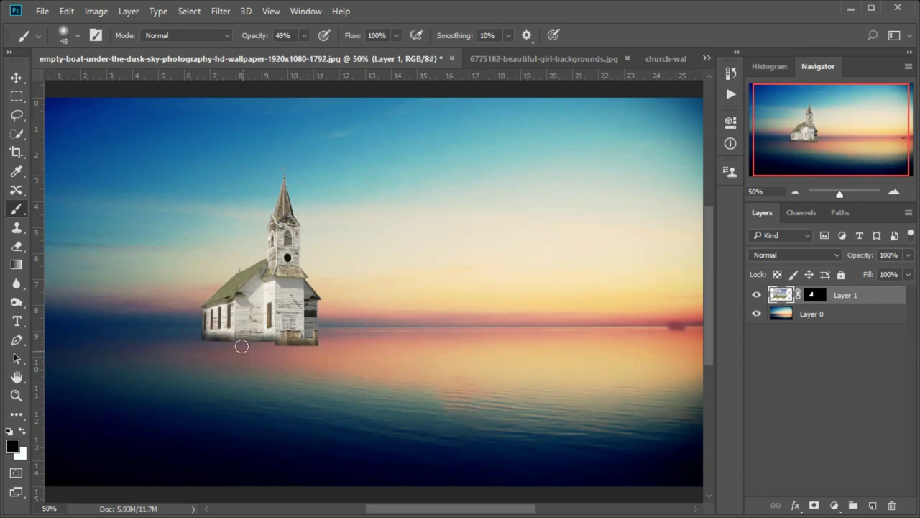
{"action": "left_click", "coordinate": [207, 344]}
Step: Darken the water along the church's base on Layer 0
{"action": "left_click", "coordinate": [782, 314]}
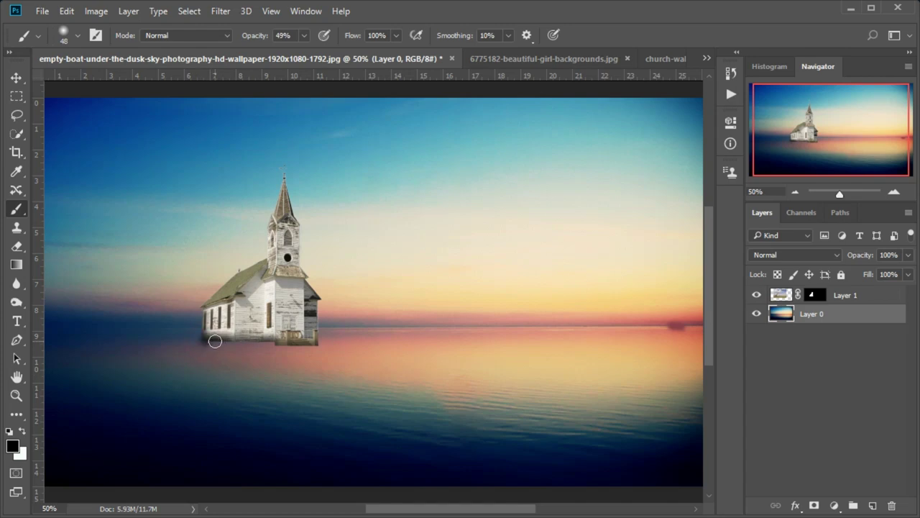
{"action": "left_click_drag", "start_coordinate": [218, 343], "coordinate": [314, 347]}
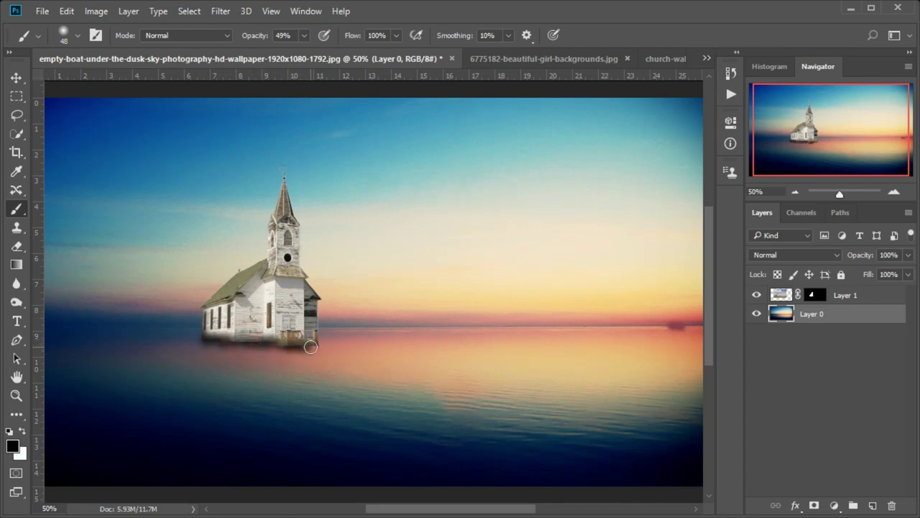
{"action": "left_click", "coordinate": [786, 298]}
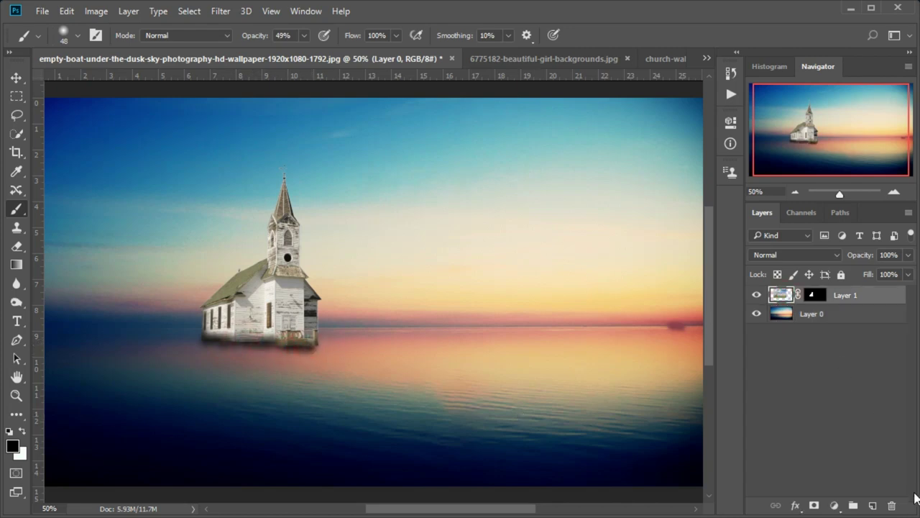
Step: Paint a dark down-left shadow under the church on new Layer 2, faded to 20% opacity
{"action": "left_click", "coordinate": [872, 505]}
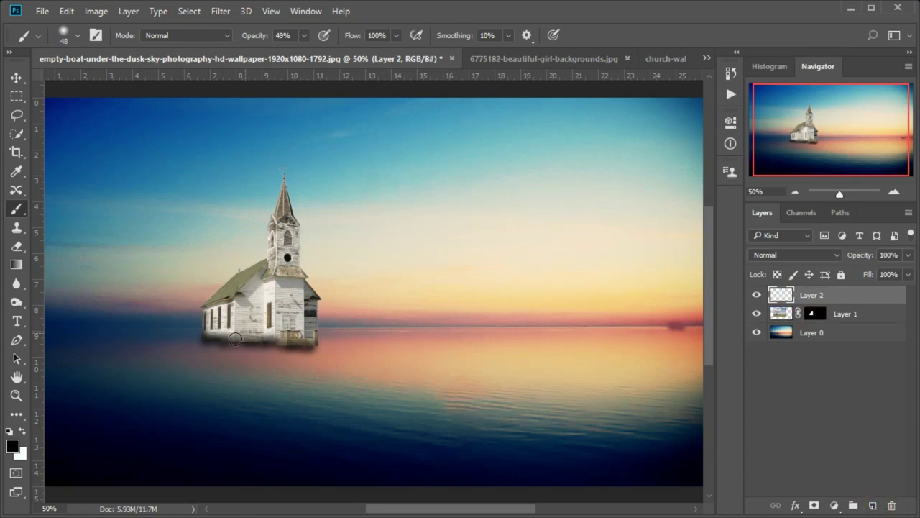
{"action": "mouse_move", "coordinate": [201, 344]}
{"action": "left_mouse_down"}
{"action": "mouse_move", "coordinate": [147, 397]}
{"action": "mouse_move", "coordinate": [199, 372]}
{"action": "mouse_move", "coordinate": [199, 360]}
{"action": "left_mouse_up"}
{"action": "mouse_move", "coordinate": [169, 397]}
{"action": "left_mouse_down"}
{"action": "mouse_move", "coordinate": [205, 376]}
{"action": "mouse_move", "coordinate": [218, 345]}
{"action": "mouse_move", "coordinate": [222, 353]}
{"action": "mouse_move", "coordinate": [316, 355]}
{"action": "mouse_move", "coordinate": [185, 395]}
{"action": "mouse_move", "coordinate": [246, 361]}
{"action": "mouse_move", "coordinate": [269, 366]}
{"action": "mouse_move", "coordinate": [186, 366]}
{"action": "mouse_move", "coordinate": [139, 406]}
{"action": "mouse_move", "coordinate": [269, 373]}
{"action": "mouse_move", "coordinate": [138, 398]}
{"action": "mouse_move", "coordinate": [122, 420]}
{"action": "mouse_move", "coordinate": [263, 380]}
{"action": "mouse_move", "coordinate": [311, 355]}
{"action": "mouse_move", "coordinate": [203, 376]}
{"action": "mouse_move", "coordinate": [243, 371]}
{"action": "left_mouse_up"}
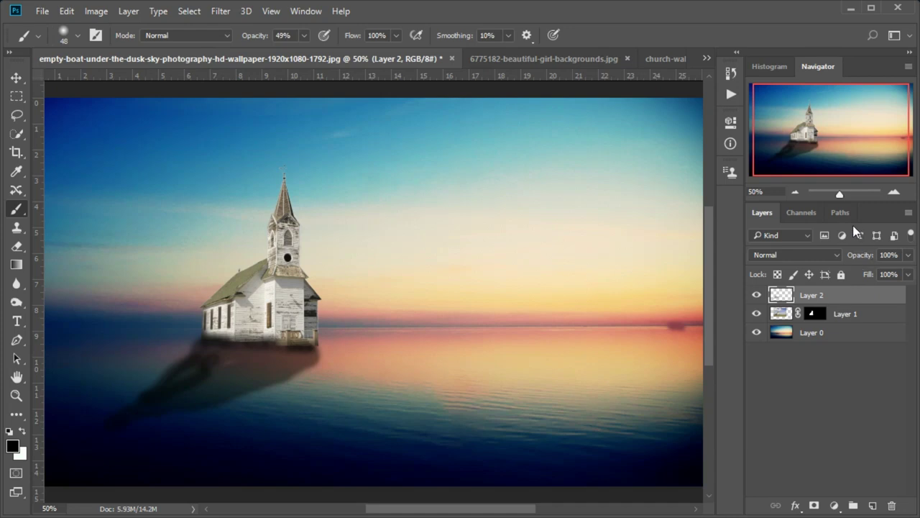
{"action": "left_click_drag", "start_coordinate": [863, 259], "coordinate": [839, 259]}
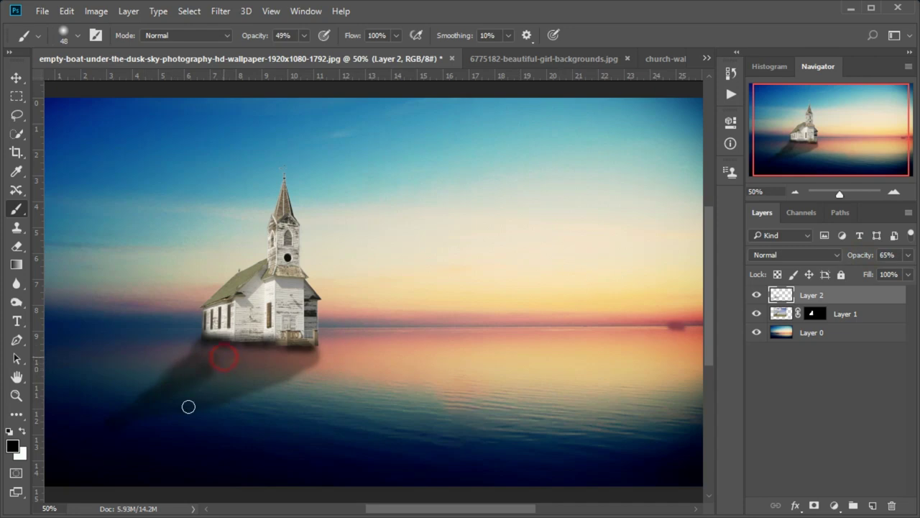
{"action": "left_click_drag", "start_coordinate": [201, 396], "coordinate": [220, 388]}
{"action": "left_click_drag", "start_coordinate": [128, 417], "coordinate": [132, 422]}
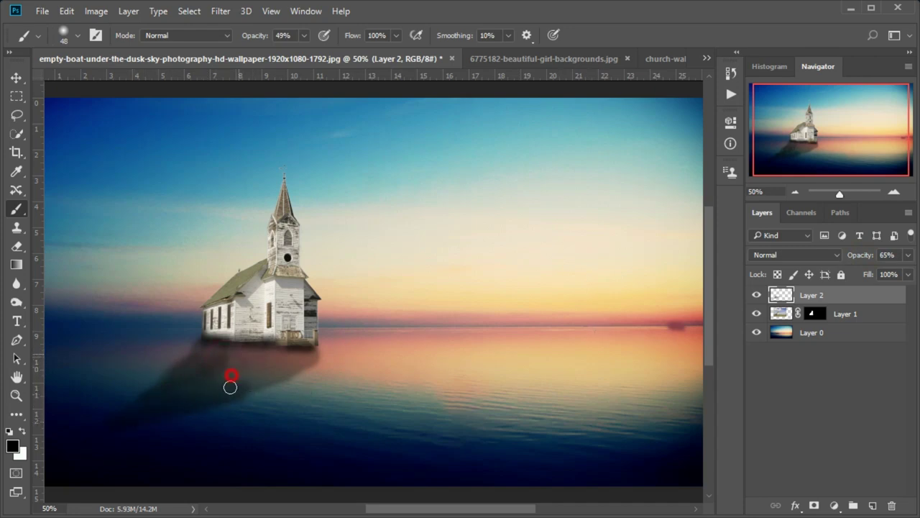
{"action": "mouse_move", "coordinate": [230, 387]}
{"action": "left_mouse_down"}
{"action": "mouse_move", "coordinate": [278, 355]}
{"action": "mouse_move", "coordinate": [258, 385]}
{"action": "mouse_move", "coordinate": [332, 386]}
{"action": "left_mouse_up"}
{"action": "left_click_drag", "start_coordinate": [867, 258], "coordinate": [846, 260]}
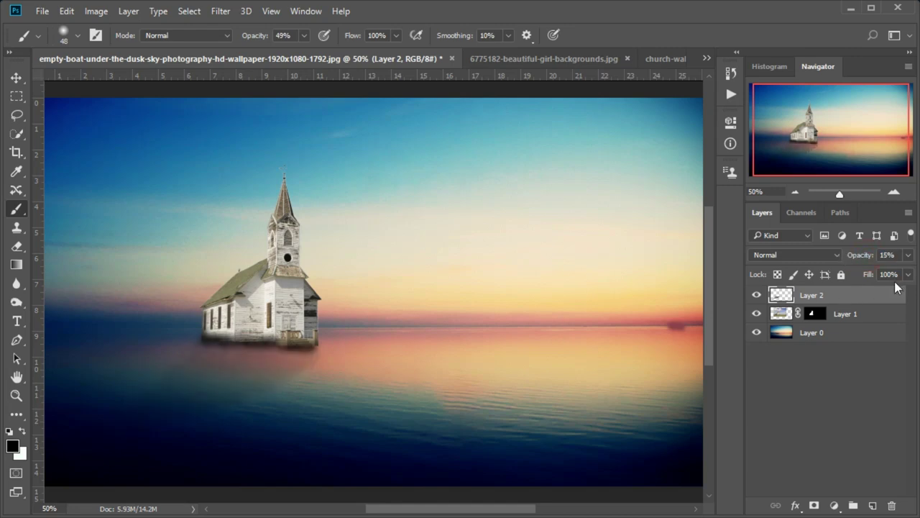
{"action": "left_click_drag", "start_coordinate": [868, 259], "coordinate": [872, 257]}
{"action": "left_click", "coordinate": [782, 314]}
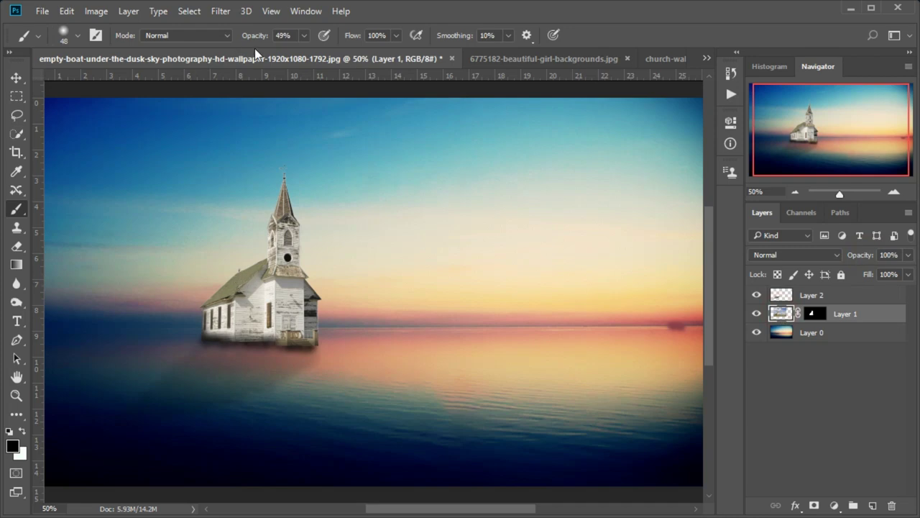
Step: Enlarge the brush and lower its opacity to 10%
{"action": "mouse_move", "coordinate": [255, 37]}
{"action": "left_mouse_down"}
{"action": "mouse_move", "coordinate": [253, 44]}
{"action": "mouse_move", "coordinate": [246, 35]}
{"action": "left_mouse_up"}
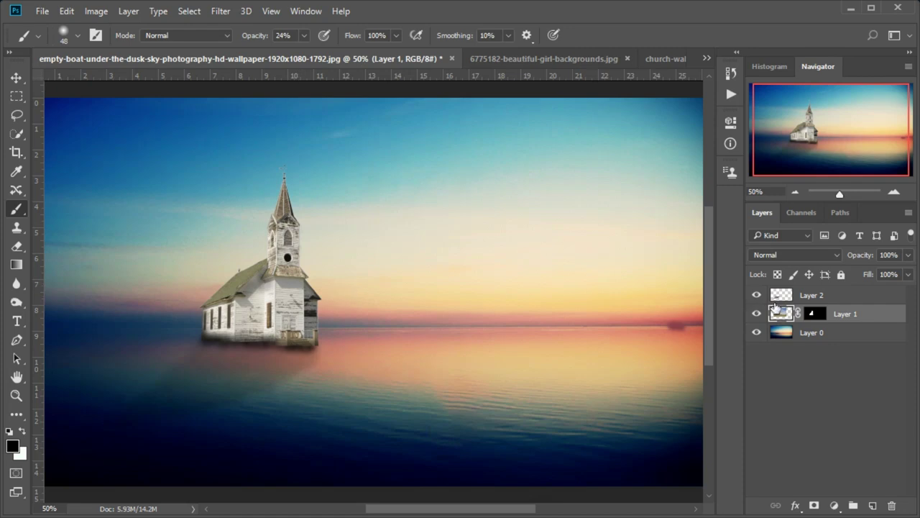
{"action": "right_click", "coordinate": [283, 286]}
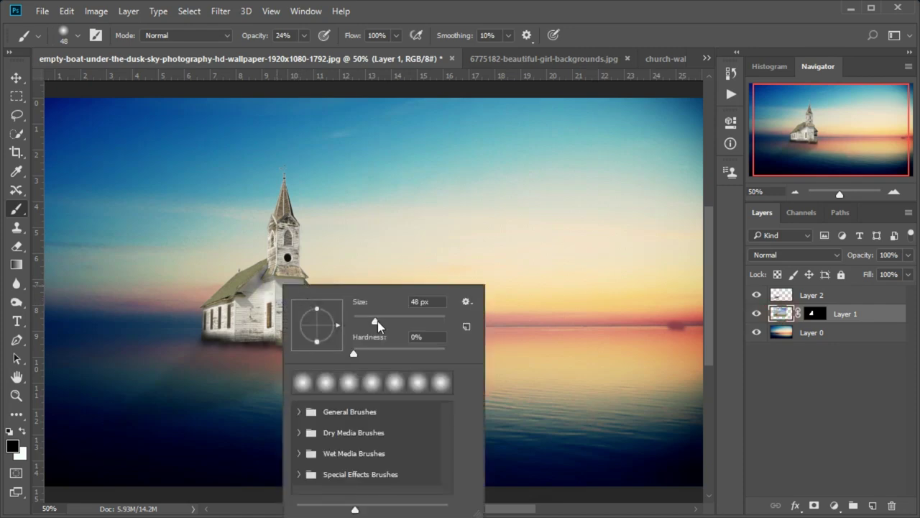
{"action": "left_click_drag", "start_coordinate": [377, 321], "coordinate": [400, 321]}
{"action": "key", "text": "Return"}
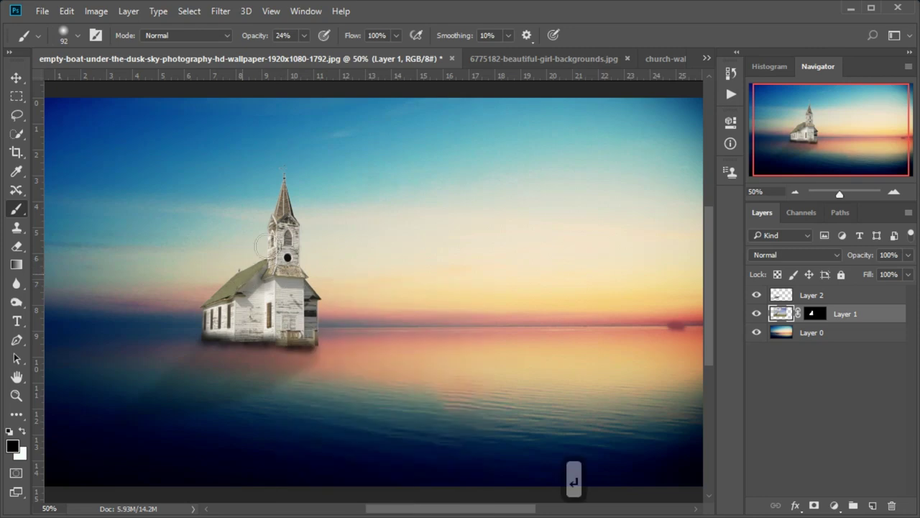
{"action": "left_click_drag", "start_coordinate": [247, 38], "coordinate": [239, 38]}
Step: Paint the church mask to restore the faded lower, front and side walls
{"action": "mouse_move", "coordinate": [221, 294]}
{"action": "left_mouse_down"}
{"action": "mouse_move", "coordinate": [281, 321]}
{"action": "mouse_move", "coordinate": [250, 307]}
{"action": "mouse_move", "coordinate": [273, 243]}
{"action": "mouse_move", "coordinate": [241, 307]}
{"action": "left_mouse_up"}
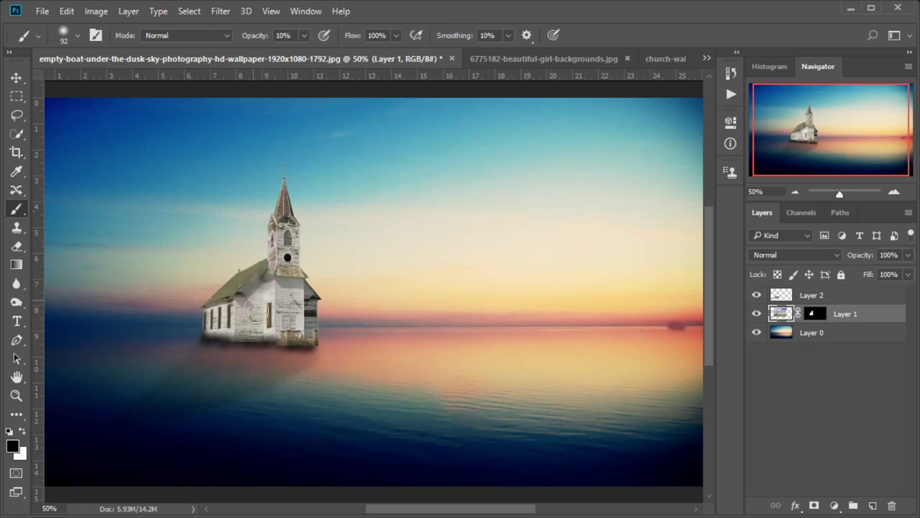
{"action": "left_click_drag", "start_coordinate": [274, 294], "coordinate": [285, 325]}
{"action": "mouse_move", "coordinate": [228, 307]}
{"action": "left_mouse_down"}
{"action": "mouse_move", "coordinate": [206, 317]}
{"action": "mouse_move", "coordinate": [255, 296]}
{"action": "left_mouse_up"}
{"action": "left_click", "coordinate": [16, 302]}
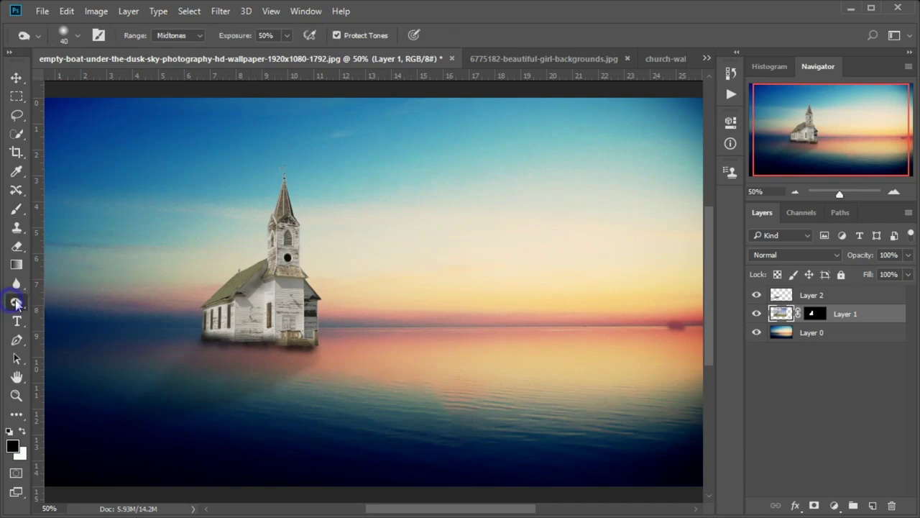
Step: Burn the church walls darker, including near the door and the right wall's base
{"action": "right_click", "coordinate": [17, 302]}
{"action": "left_click", "coordinate": [65, 316]}
{"action": "left_click_drag", "start_coordinate": [259, 289], "coordinate": [244, 301]}
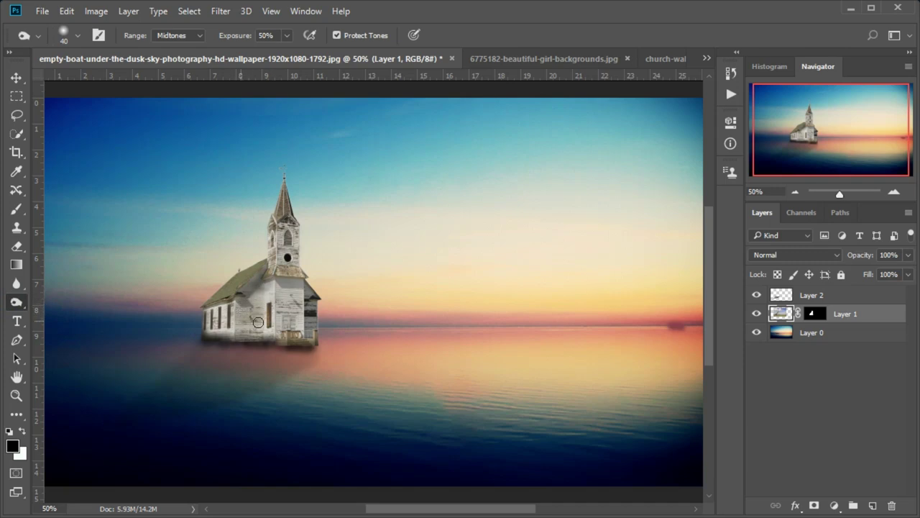
{"action": "left_click_drag", "start_coordinate": [272, 306], "coordinate": [263, 295]}
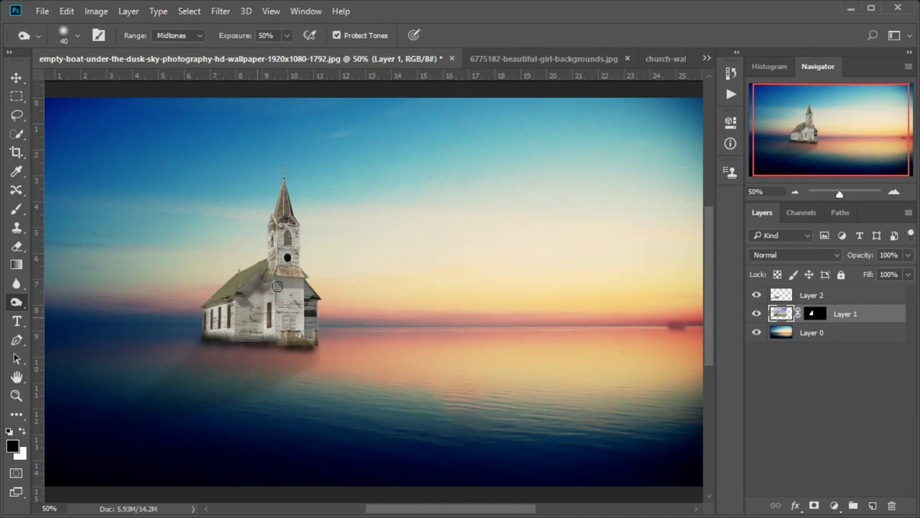
{"action": "mouse_move", "coordinate": [274, 328]}
{"action": "left_mouse_down"}
{"action": "mouse_move", "coordinate": [263, 321]}
{"action": "mouse_move", "coordinate": [253, 338]}
{"action": "left_mouse_up"}
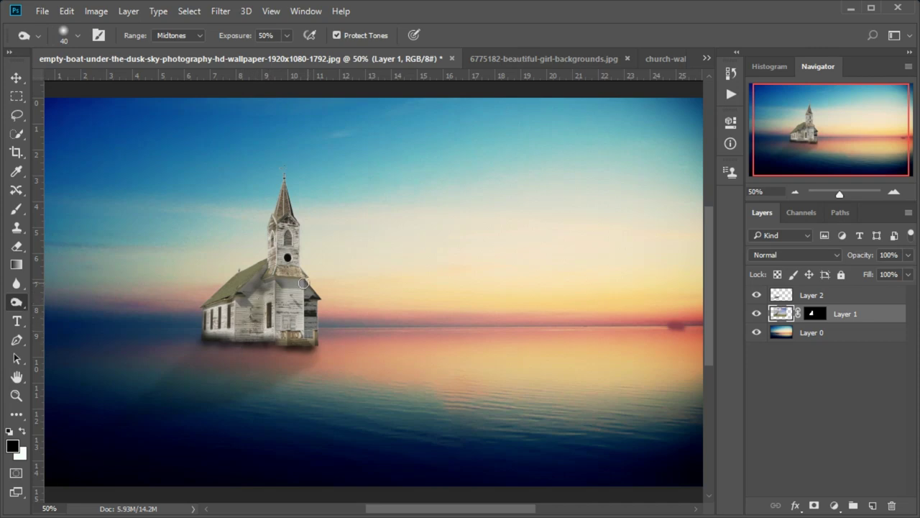
{"action": "left_click_drag", "start_coordinate": [303, 283], "coordinate": [284, 298]}
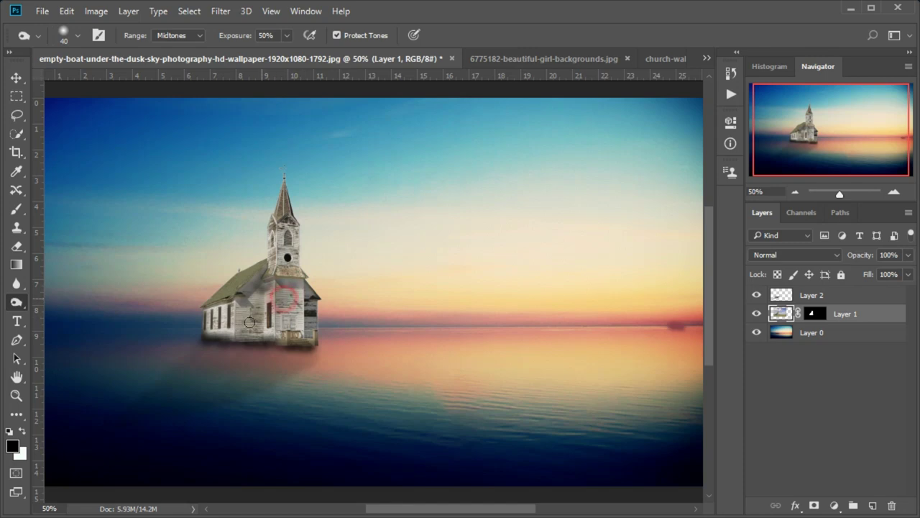
{"action": "mouse_move", "coordinate": [260, 294]}
{"action": "left_mouse_down"}
{"action": "mouse_move", "coordinate": [196, 332]}
{"action": "mouse_move", "coordinate": [218, 317]}
{"action": "left_mouse_up"}
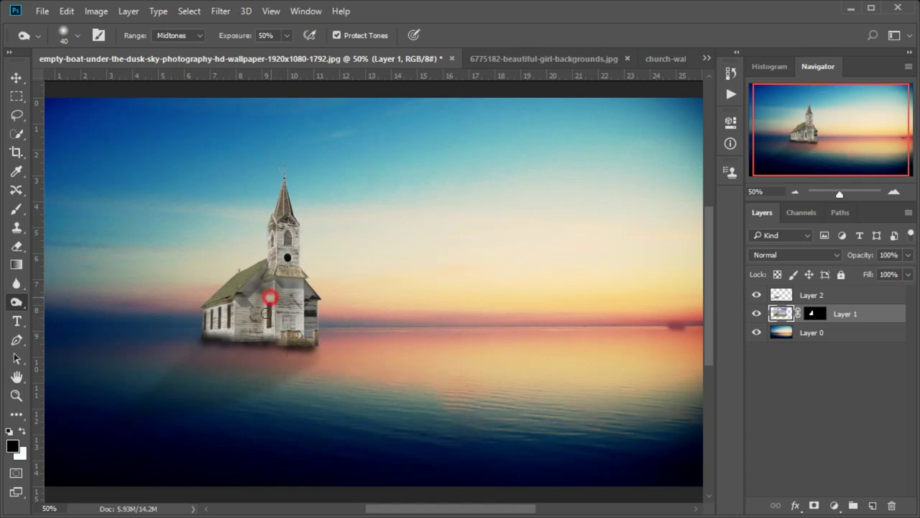
{"action": "left_click", "coordinate": [854, 296]}
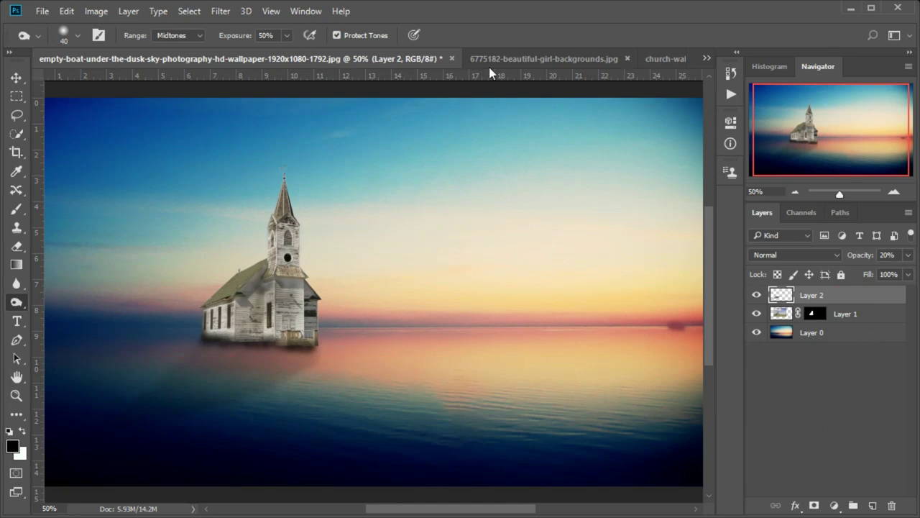
Step: Bring the balloon1big.jpg balloon into the church composite
{"action": "left_click", "coordinate": [708, 57]}
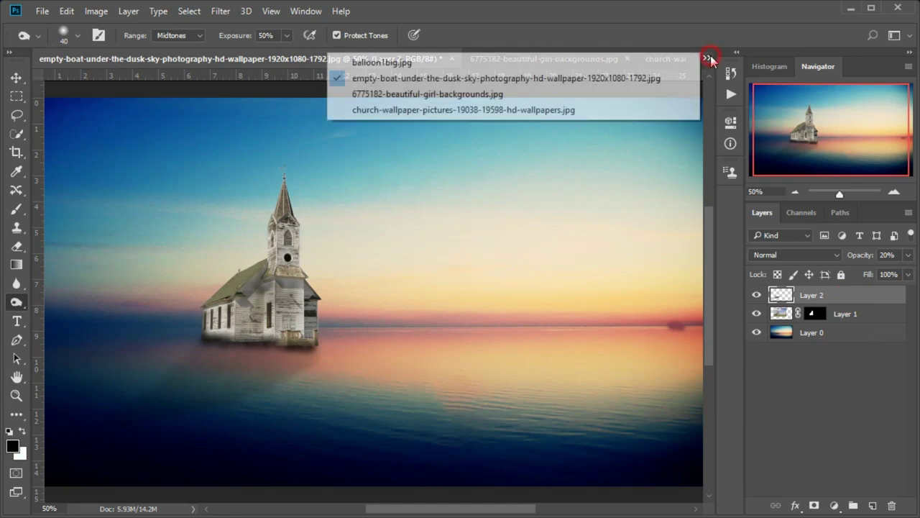
{"action": "left_click", "coordinate": [496, 66]}
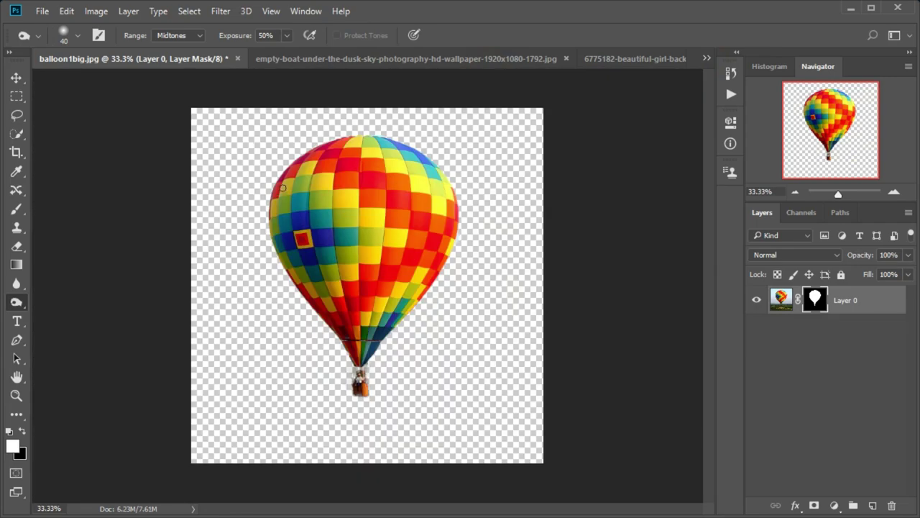
{"action": "left_click", "coordinate": [16, 77]}
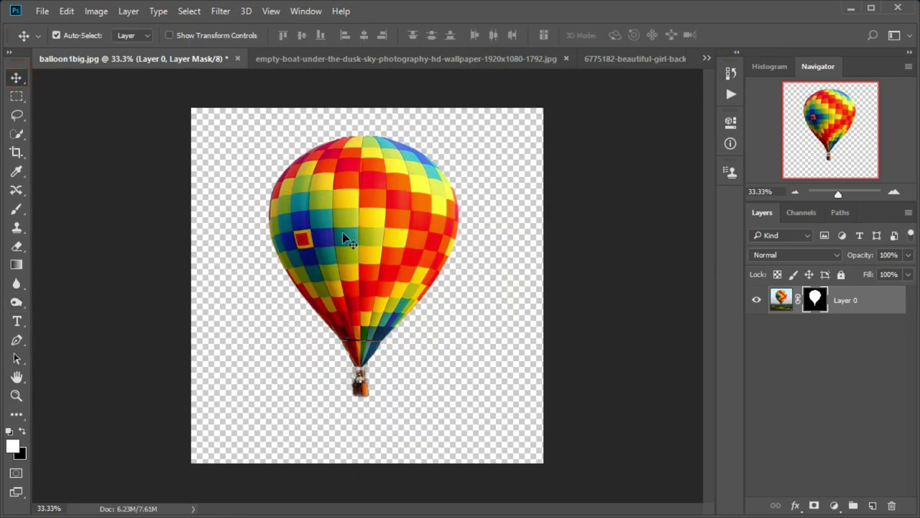
{"action": "mouse_move", "coordinate": [342, 232]}
{"action": "left_mouse_down"}
{"action": "mouse_move", "coordinate": [460, 153]}
{"action": "mouse_move", "coordinate": [493, 248]}
{"action": "left_mouse_up"}
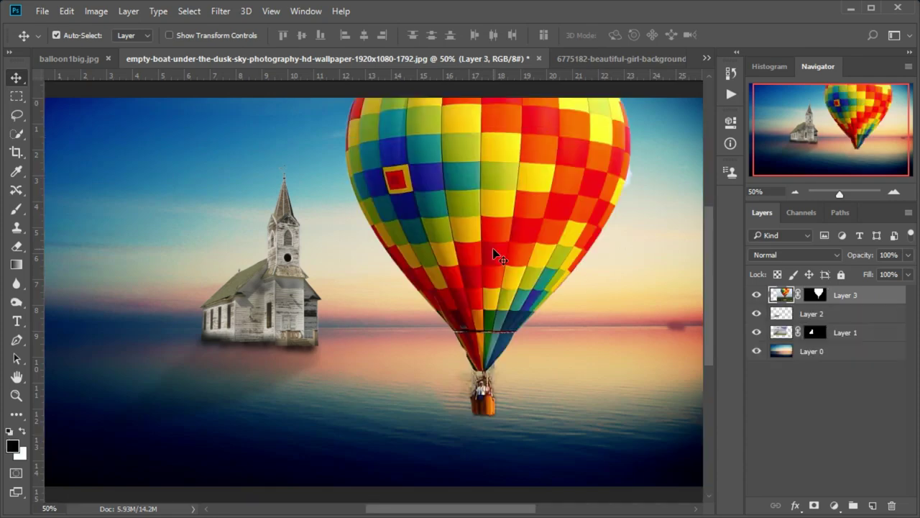
Step: Shrink the balloon to about 20% and move it up into the sky
{"action": "key", "text": "ctrl+t"}
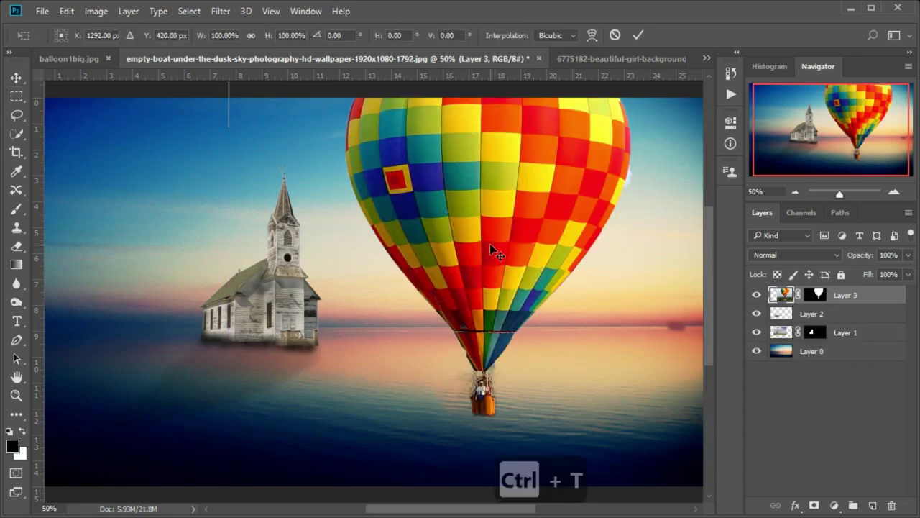
{"action": "left_click_drag", "start_coordinate": [227, 250], "coordinate": [264, 247]}
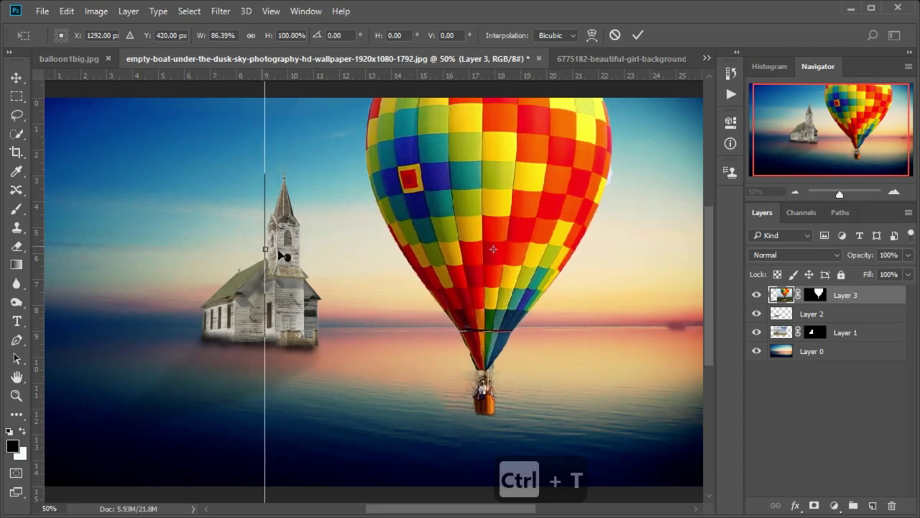
{"action": "key", "text": "ctrl+z"}
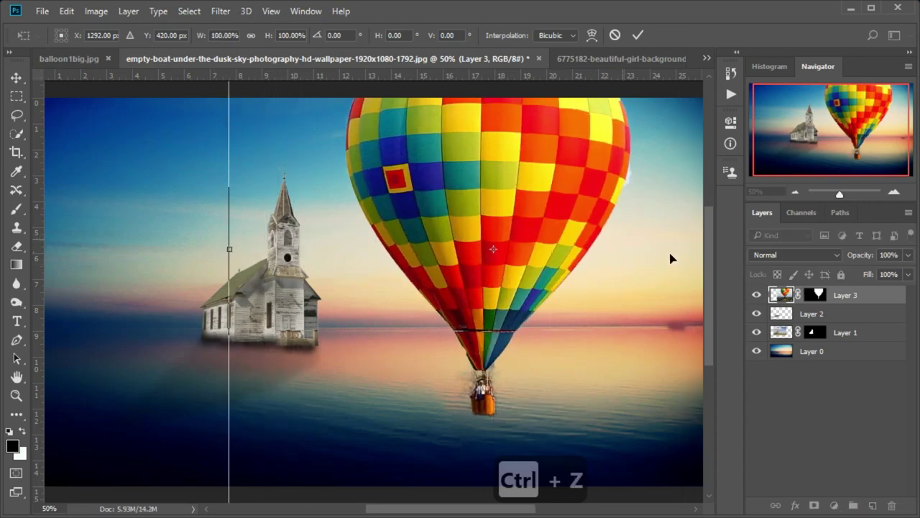
{"action": "left_click", "coordinate": [795, 192]}
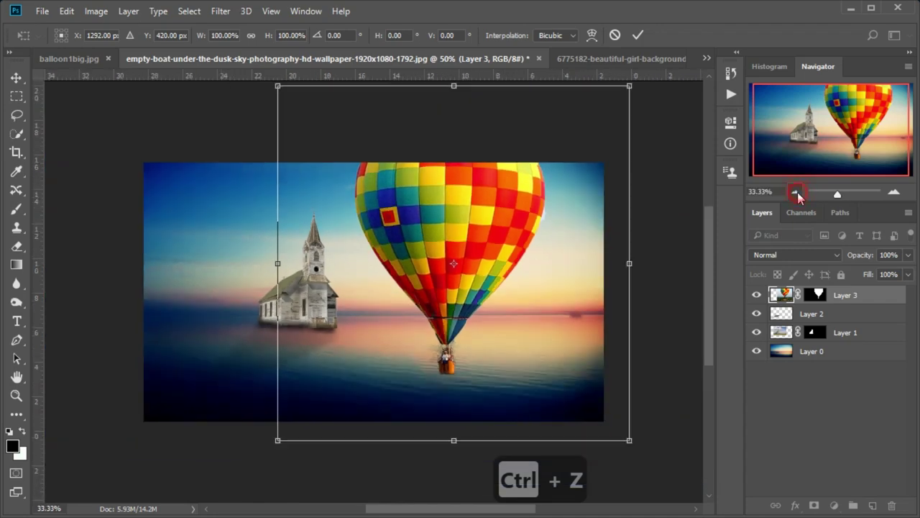
{"action": "left_click_drag", "start_coordinate": [299, 402], "coordinate": [403, 297]}
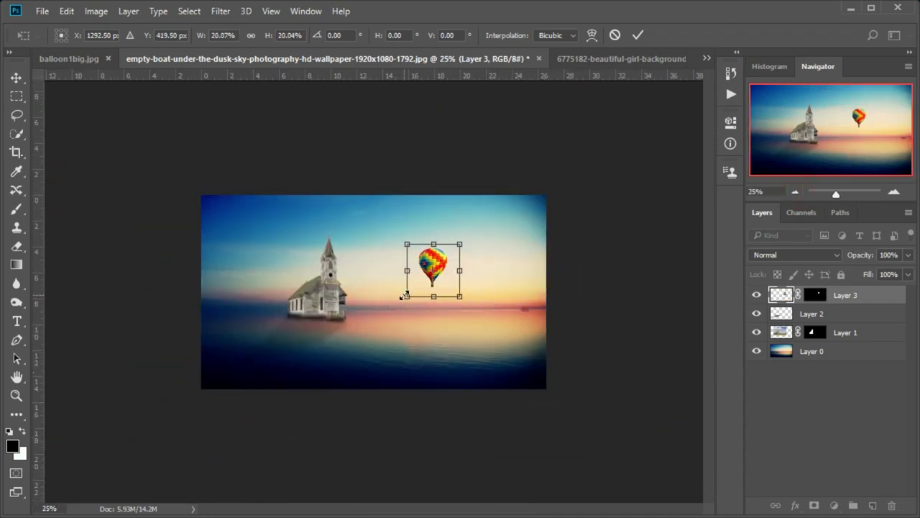
{"action": "left_click", "coordinate": [894, 196]}
{"action": "left_click", "coordinate": [894, 196]}
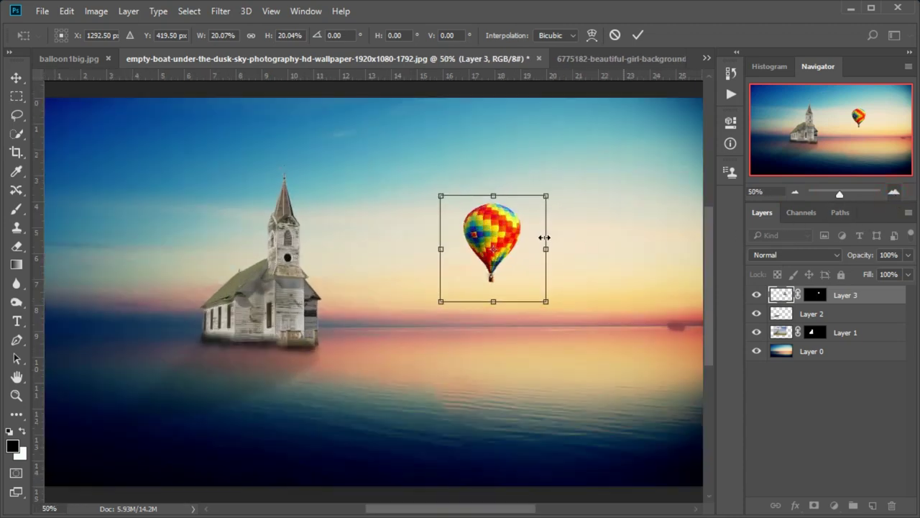
{"action": "left_click_drag", "start_coordinate": [514, 222], "coordinate": [596, 151]}
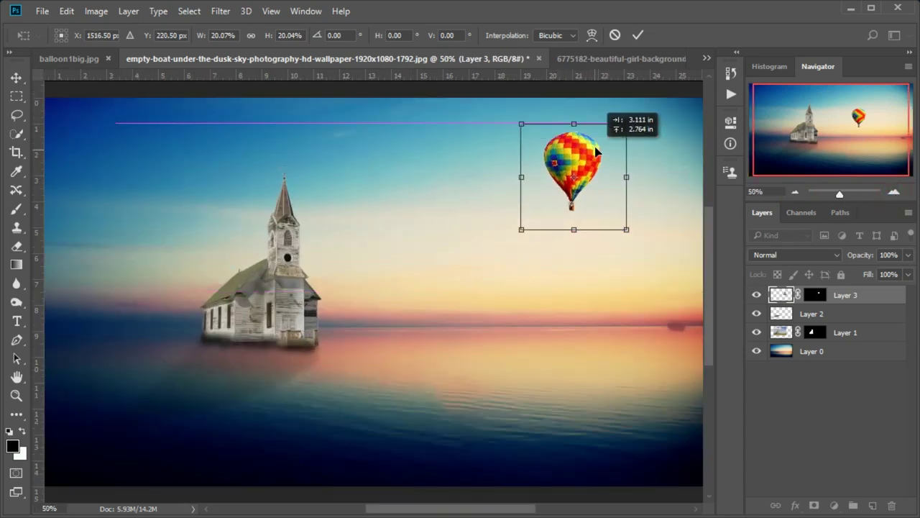
Step: Shrink the balloon further to about 7% and place it just left of the church
{"action": "left_click", "coordinate": [795, 193]}
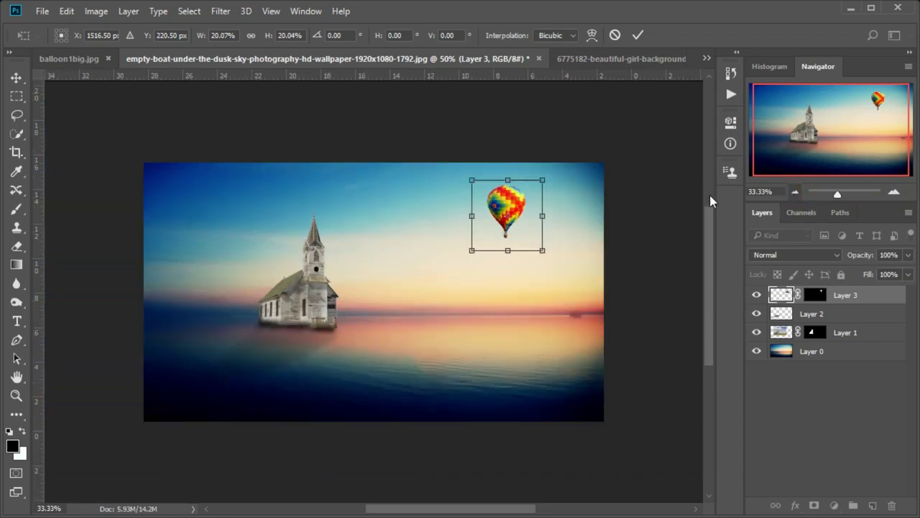
{"action": "left_click_drag", "start_coordinate": [512, 208], "coordinate": [379, 212]}
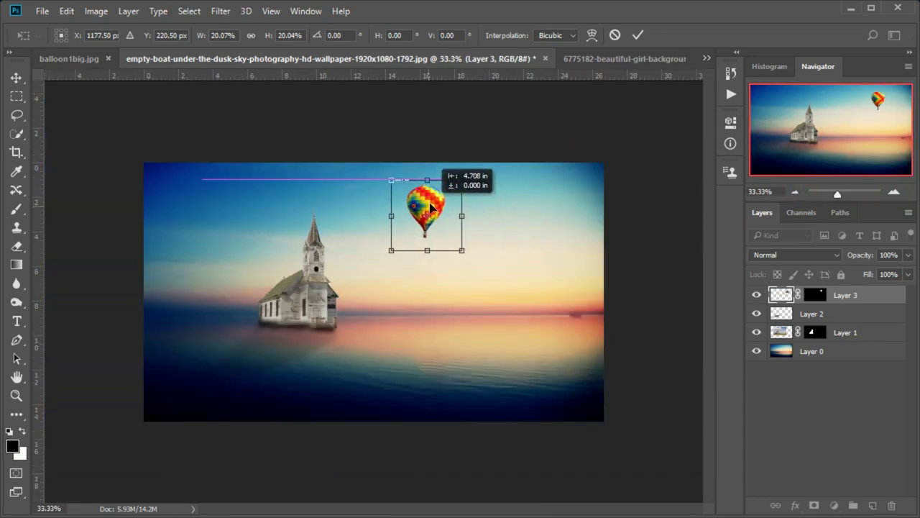
{"action": "left_click_drag", "start_coordinate": [460, 251], "coordinate": [449, 238]}
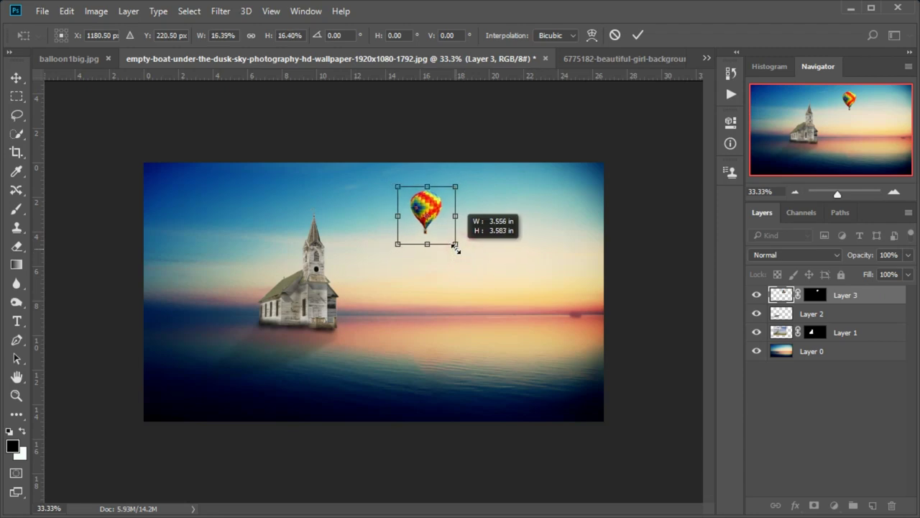
{"action": "mouse_move", "coordinate": [425, 199]}
{"action": "left_mouse_down"}
{"action": "mouse_move", "coordinate": [208, 244]}
{"action": "mouse_move", "coordinate": [241, 232]}
{"action": "left_mouse_up"}
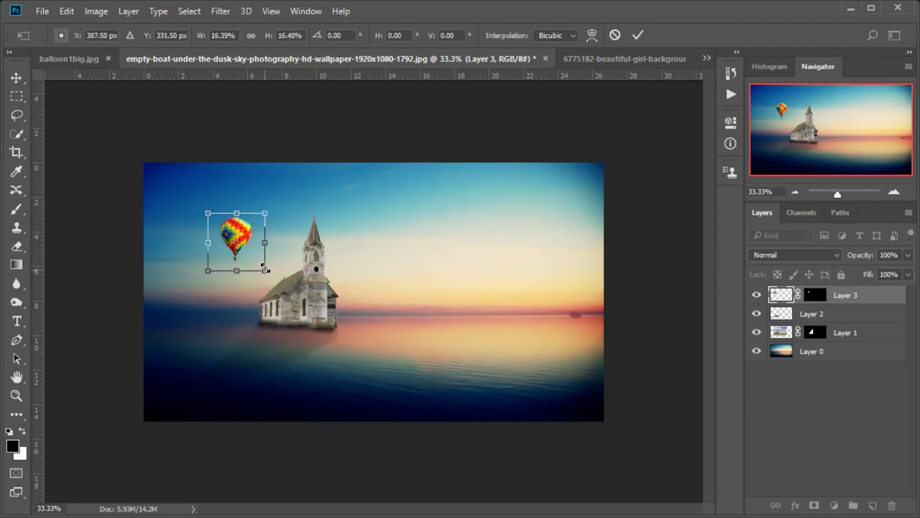
{"action": "mouse_move", "coordinate": [265, 272]}
{"action": "left_mouse_down"}
{"action": "mouse_move", "coordinate": [250, 252]}
{"action": "mouse_move", "coordinate": [235, 276]}
{"action": "left_mouse_up"}
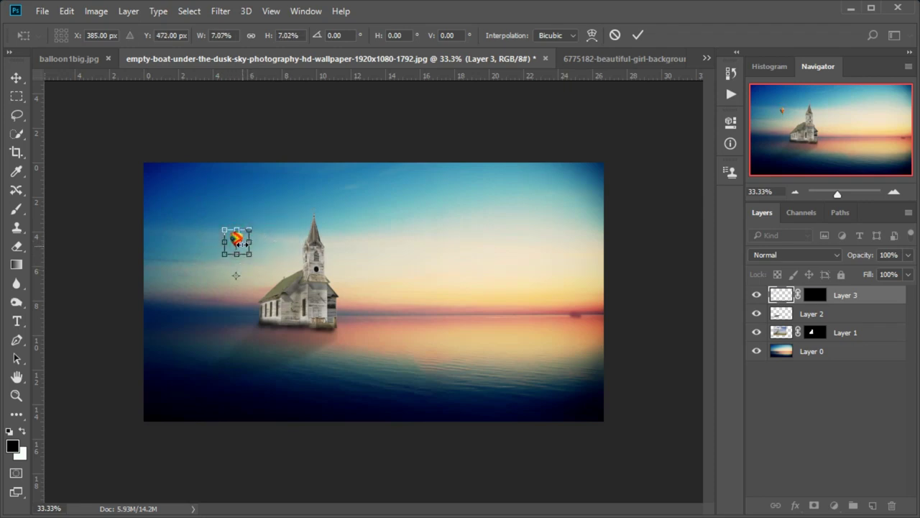
{"action": "left_click", "coordinate": [638, 34]}
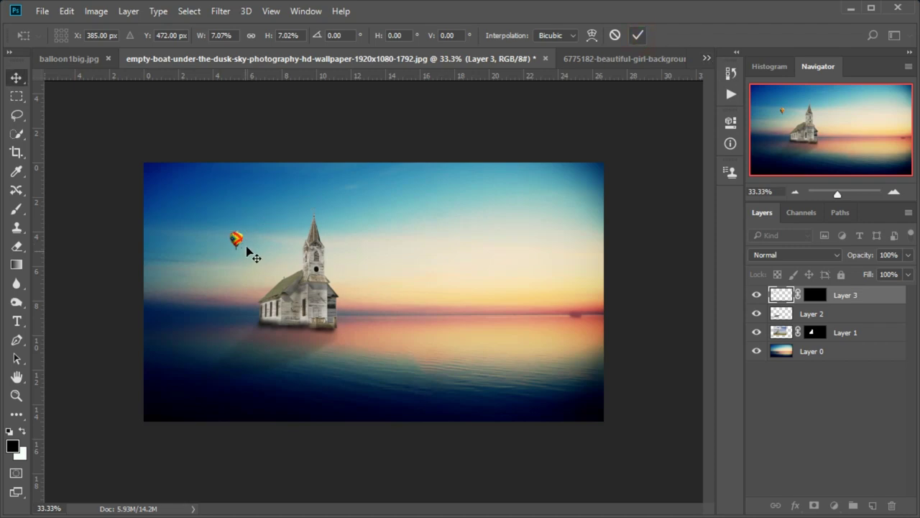
{"action": "left_click_drag", "start_coordinate": [246, 252], "coordinate": [252, 287]}
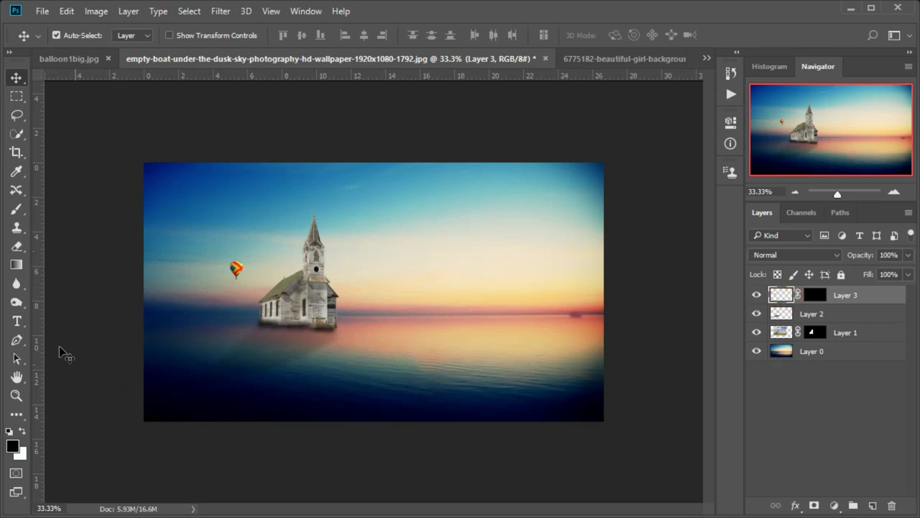
Step: Dodge the small balloon to lighten its colours, comparing before and after with undo
{"action": "left_click", "coordinate": [15, 303]}
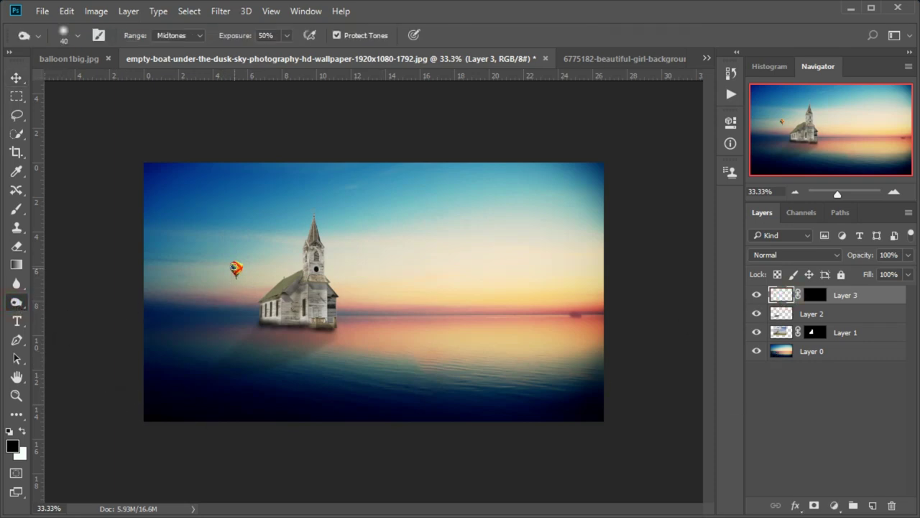
{"action": "left_click_drag", "start_coordinate": [235, 266], "coordinate": [236, 269]}
{"action": "key", "text": "ctrl+z"}
{"action": "key", "text": "ctrl+z"}
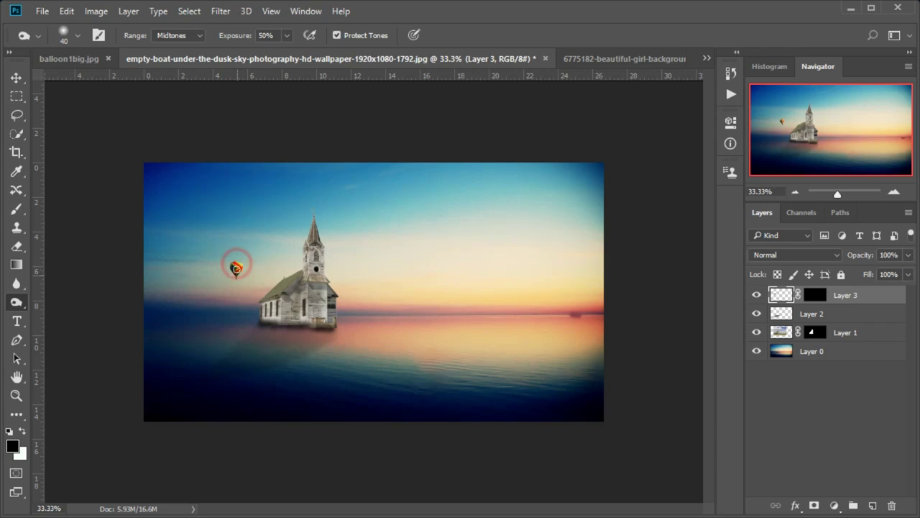
{"action": "mouse_move", "coordinate": [236, 267]}
{"action": "left_mouse_down"}
{"action": "mouse_move", "coordinate": [228, 266]}
{"action": "mouse_move", "coordinate": [240, 279]}
{"action": "left_mouse_up"}
Step: Bring another copy of the balloon1big.jpg balloon into the composite
{"action": "left_click", "coordinate": [63, 59]}
{"action": "left_click", "coordinate": [17, 77]}
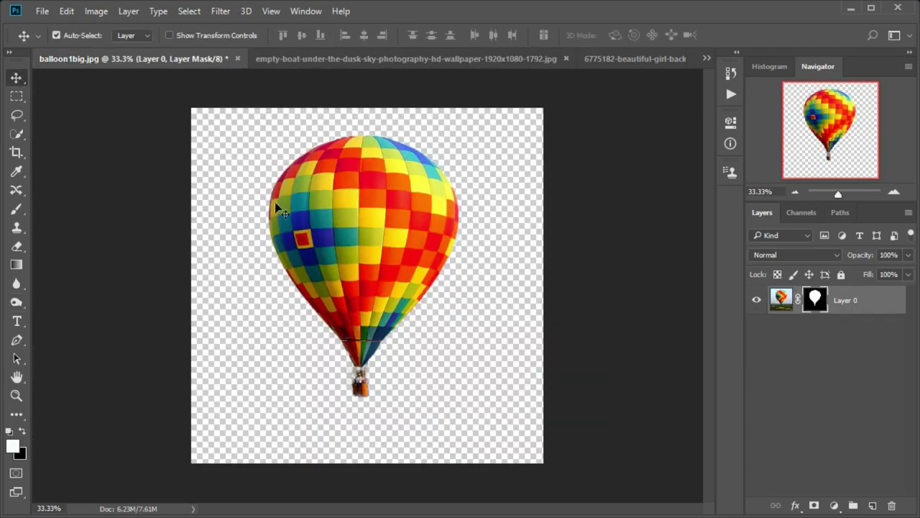
{"action": "mouse_move", "coordinate": [390, 207]}
{"action": "left_mouse_down"}
{"action": "mouse_move", "coordinate": [387, 64]}
{"action": "mouse_move", "coordinate": [486, 286]}
{"action": "left_mouse_up"}
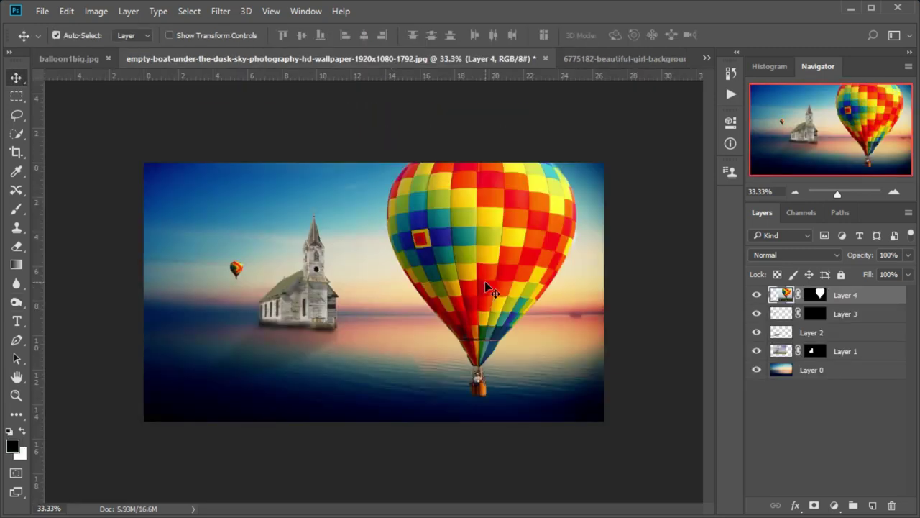
Step: Scale the large balloon to about 19% and place it in the sky right of the church
{"action": "key", "text": "ctrl+t"}
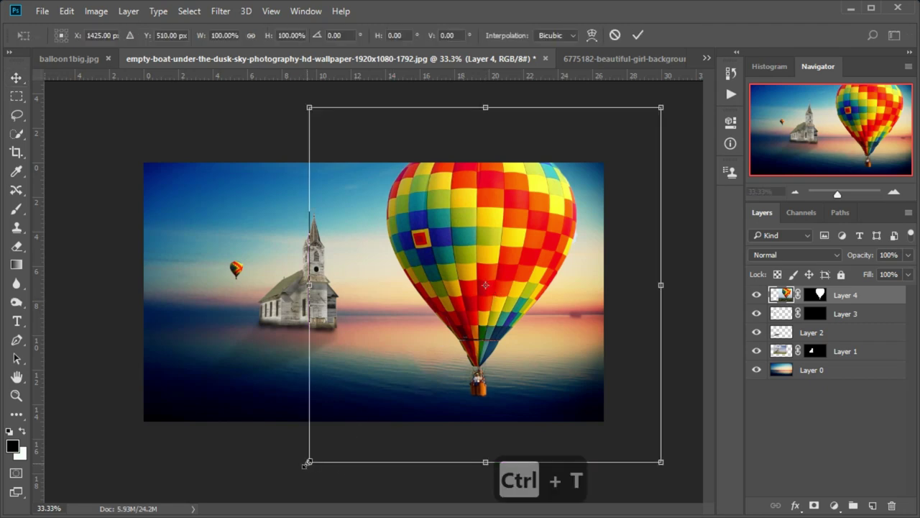
{"action": "left_click_drag", "start_coordinate": [306, 463], "coordinate": [467, 340]}
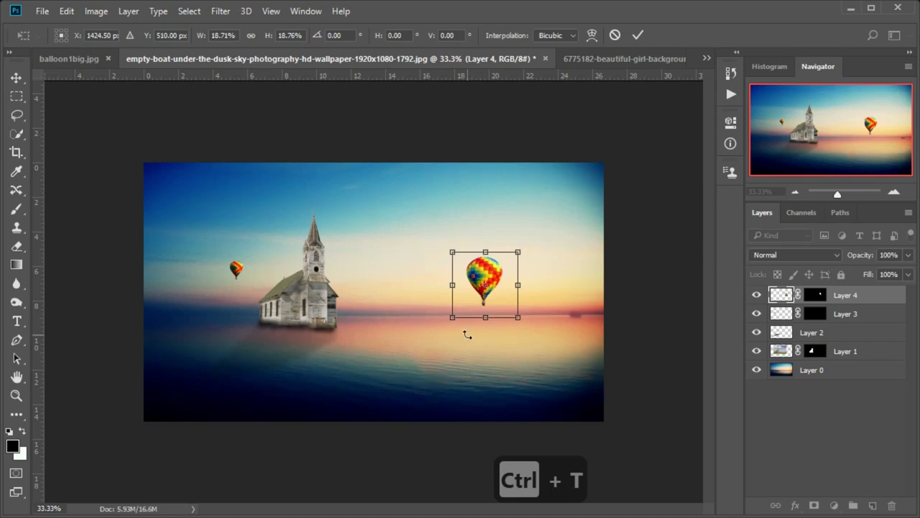
{"action": "key", "text": "Return"}
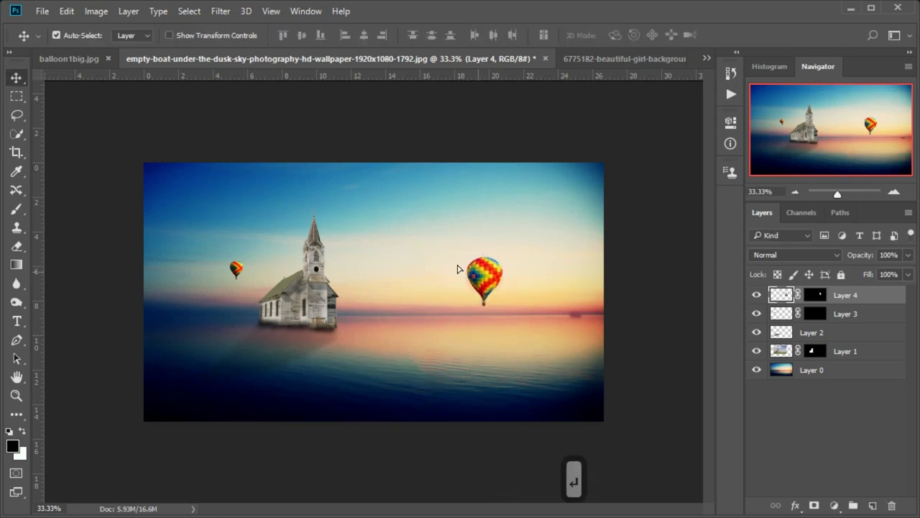
{"action": "left_click_drag", "start_coordinate": [482, 280], "coordinate": [449, 253]}
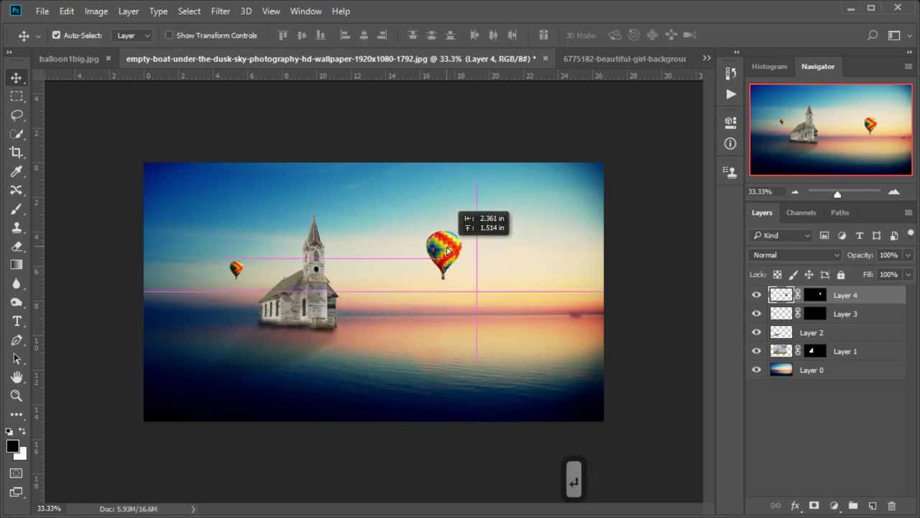
{"action": "left_click_drag", "start_coordinate": [447, 249], "coordinate": [440, 244]}
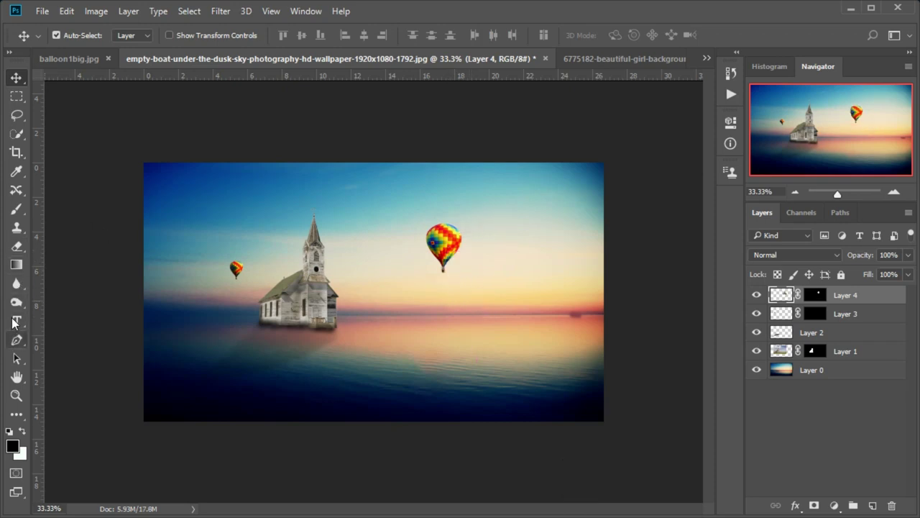
{"action": "left_click", "coordinate": [16, 302]}
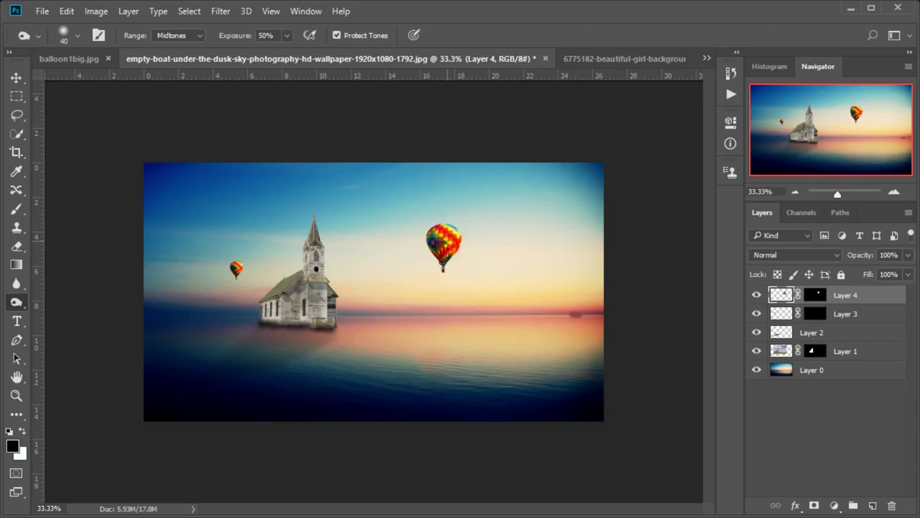
Step: Lightly dodge the right balloon and its basket at Midtones, 50% exposure
{"action": "left_click", "coordinate": [456, 251]}
{"action": "left_click", "coordinate": [445, 264]}
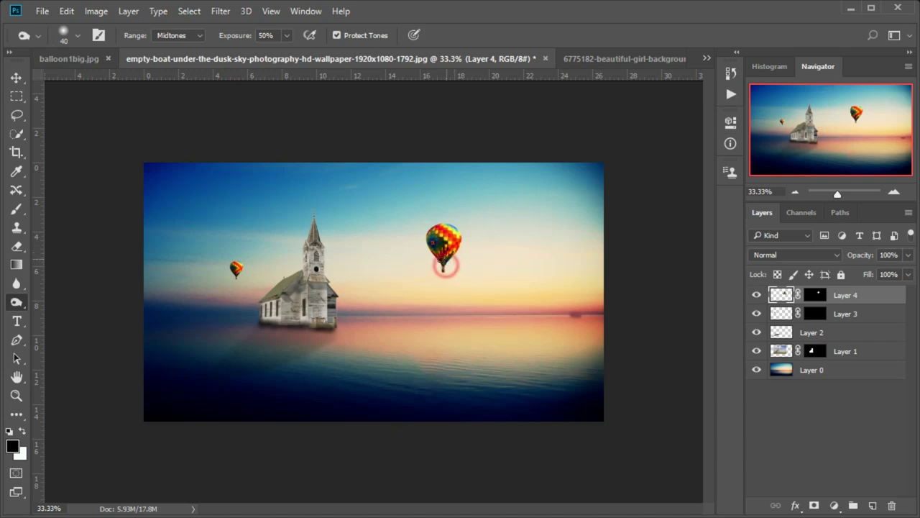
{"action": "left_click", "coordinate": [446, 271]}
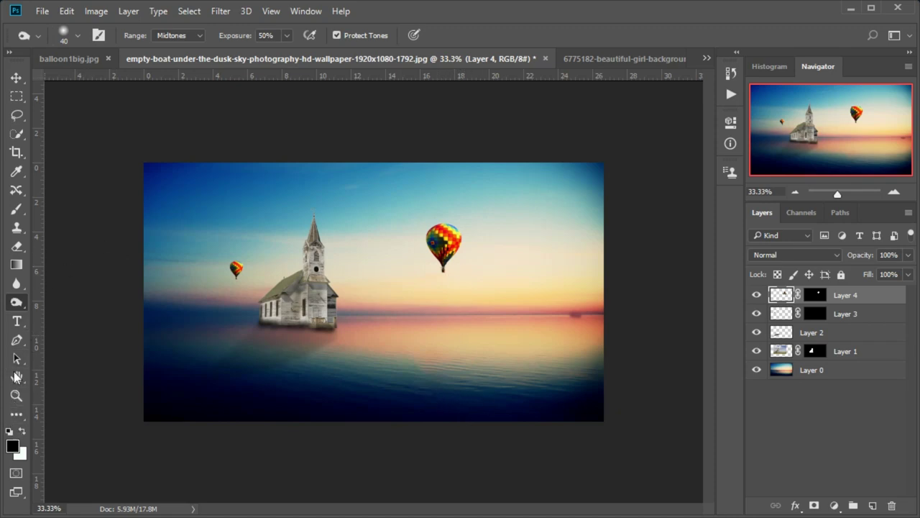
{"action": "left_click", "coordinate": [17, 210]}
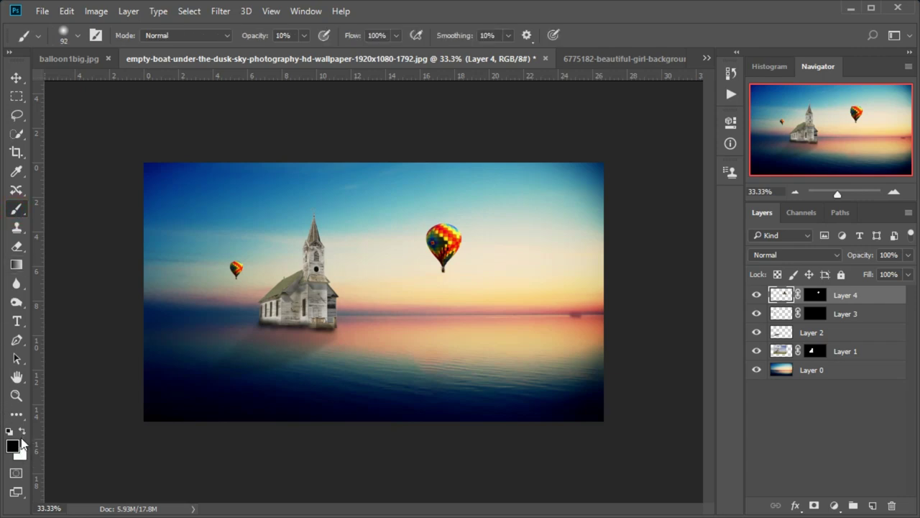
{"action": "left_click", "coordinate": [22, 430]}
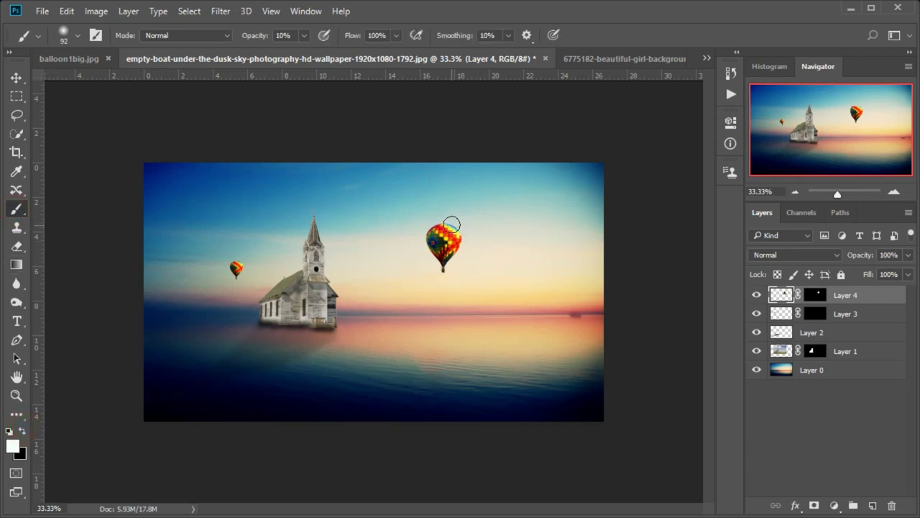
{"action": "right_click", "coordinate": [519, 206]}
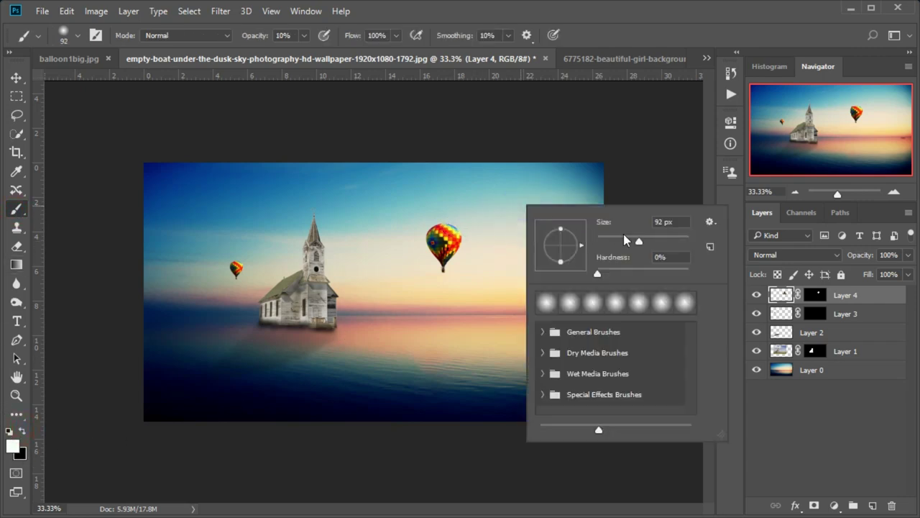
{"action": "left_click", "coordinate": [628, 240]}
{"action": "left_click", "coordinate": [448, 231]}
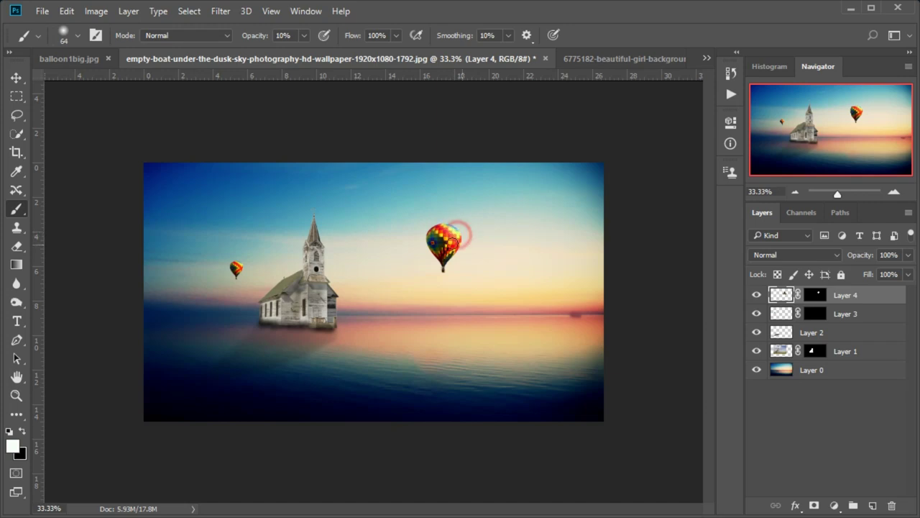
{"action": "left_click_drag", "start_coordinate": [455, 234], "coordinate": [460, 245]}
{"action": "key", "text": "ctrl+z"}
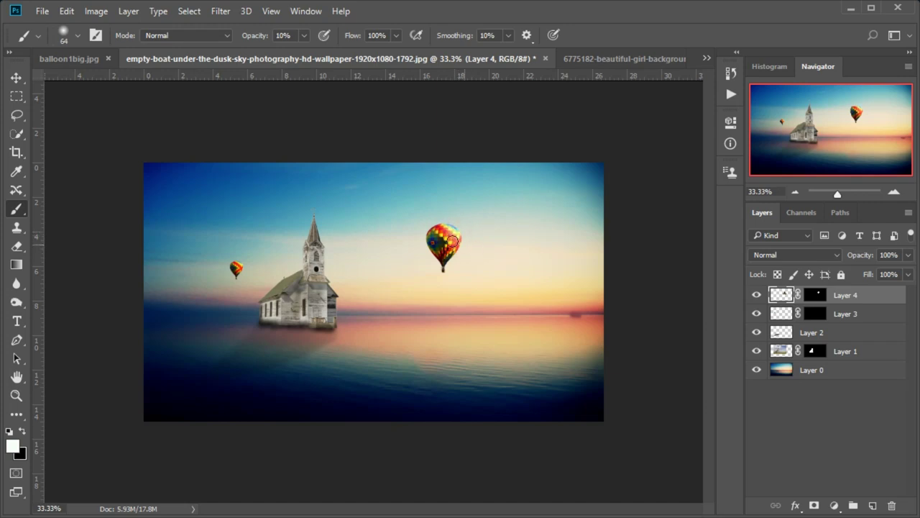
{"action": "left_click_drag", "start_coordinate": [451, 240], "coordinate": [440, 230]}
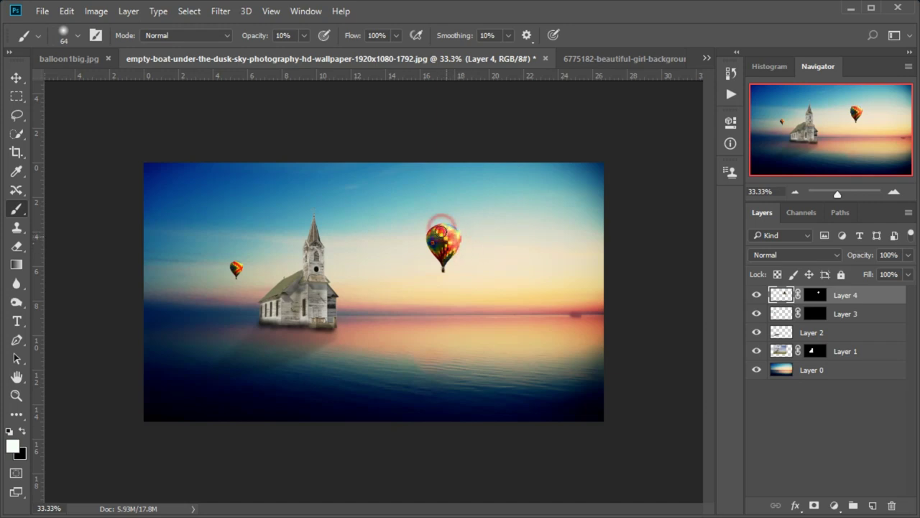
{"action": "key", "text": "ctrl+z"}
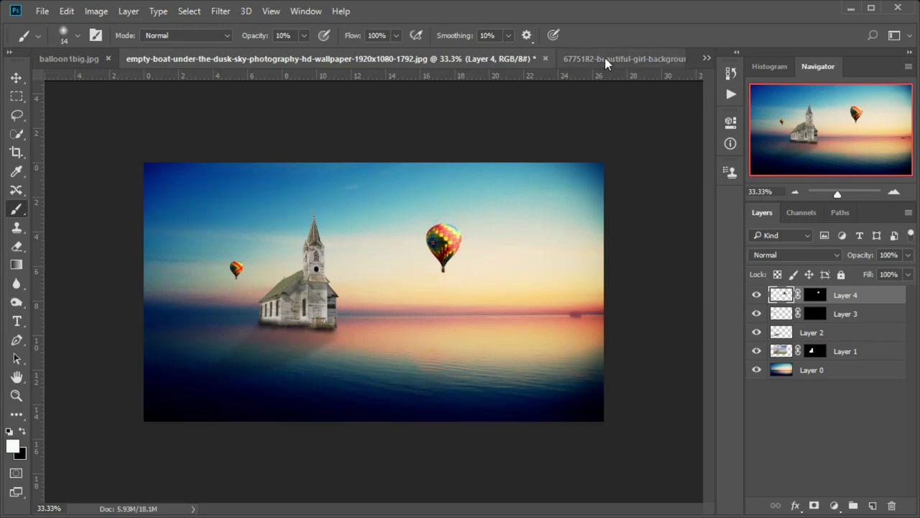
Step: Drag the cut-out girl in the blue dress into the seascape document
{"action": "left_click", "coordinate": [606, 59]}
{"action": "left_click", "coordinate": [14, 78]}
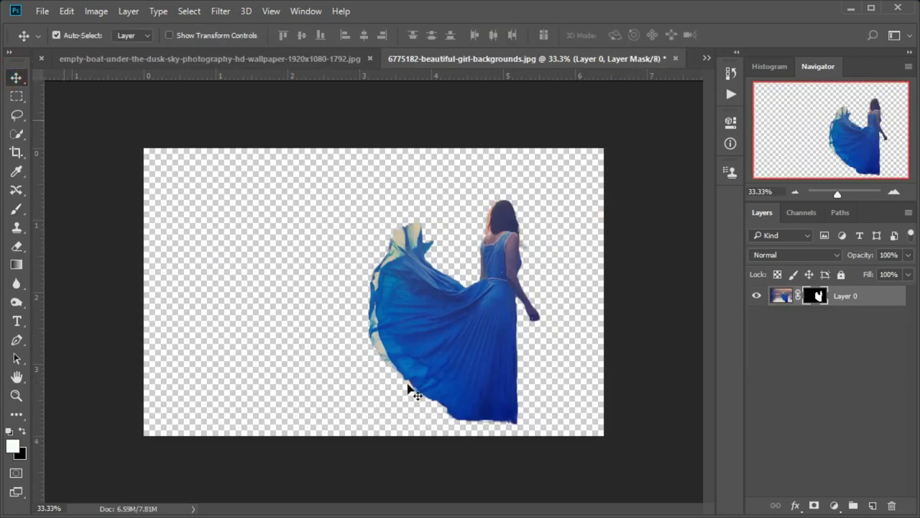
{"action": "mouse_move", "coordinate": [446, 336]}
{"action": "left_mouse_down"}
{"action": "mouse_move", "coordinate": [292, 128]}
{"action": "mouse_move", "coordinate": [453, 289]}
{"action": "mouse_move", "coordinate": [456, 338]}
{"action": "left_mouse_up"}
{"action": "left_click_drag", "start_coordinate": [530, 360], "coordinate": [378, 317]}
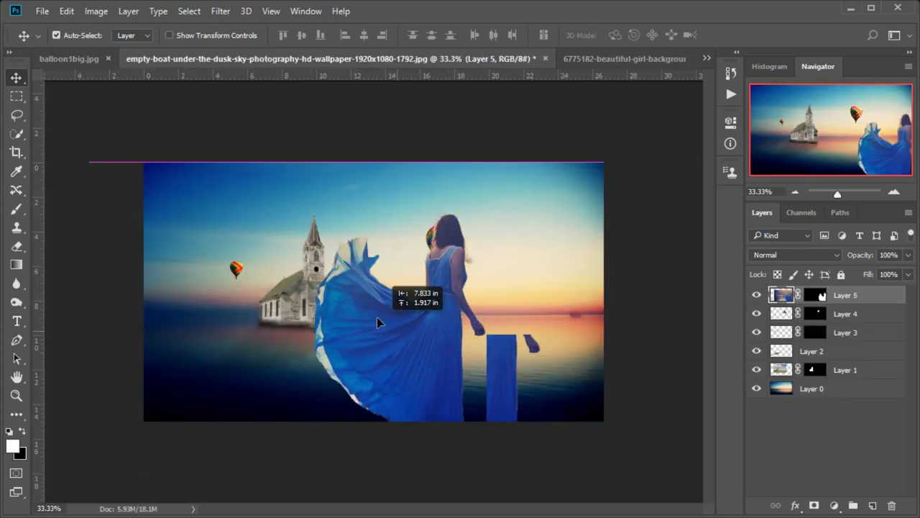
Step: Scale the girl to about 24% and set her on the water below-right of the church
{"action": "key", "text": "ctrl+t"}
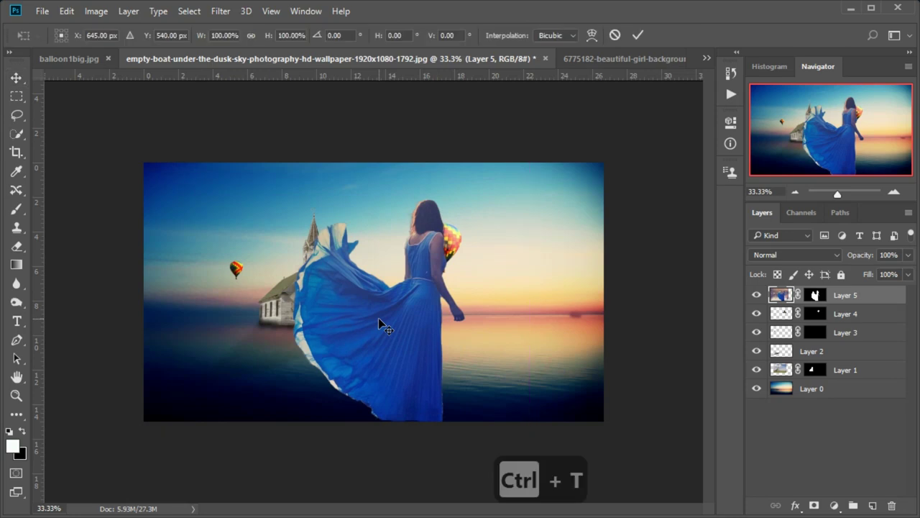
{"action": "left_click_drag", "start_coordinate": [68, 148], "coordinate": [242, 261]}
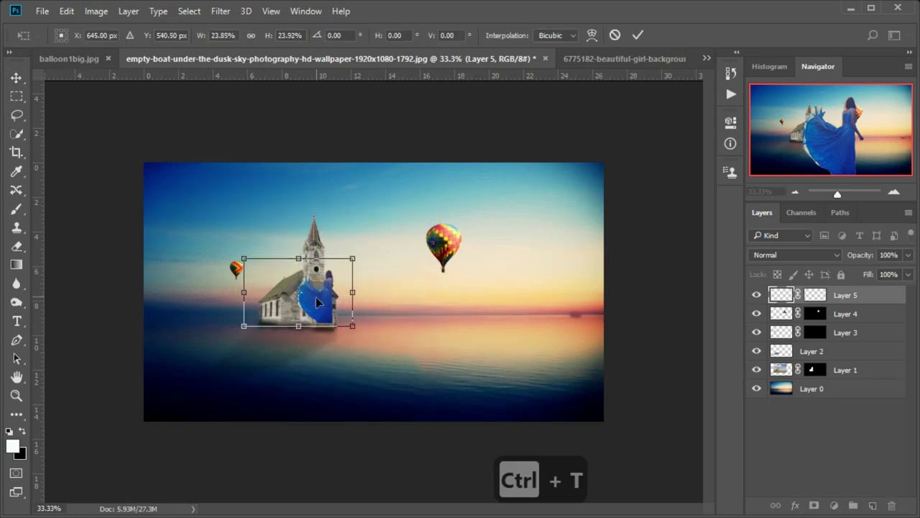
{"action": "mouse_move", "coordinate": [348, 298]}
{"action": "left_mouse_down"}
{"action": "mouse_move", "coordinate": [423, 359]}
{"action": "mouse_move", "coordinate": [415, 352]}
{"action": "left_mouse_up"}
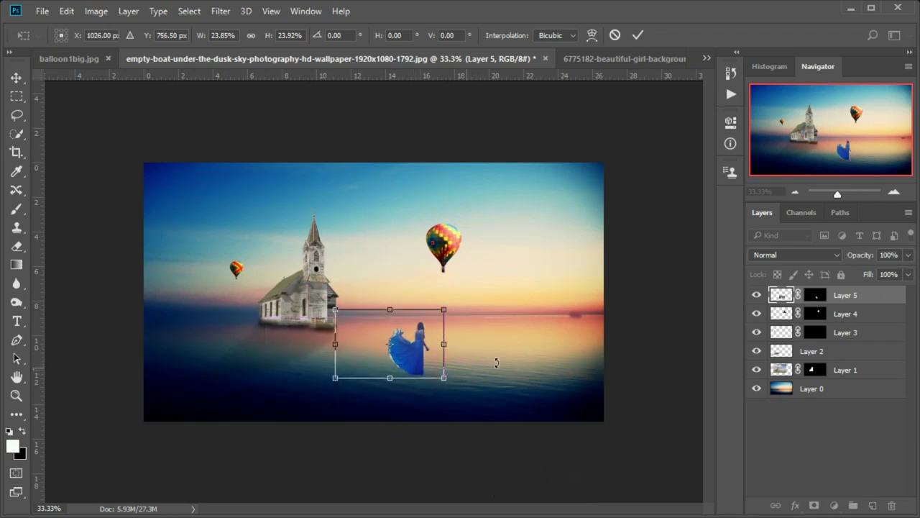
{"action": "left_click", "coordinate": [636, 36]}
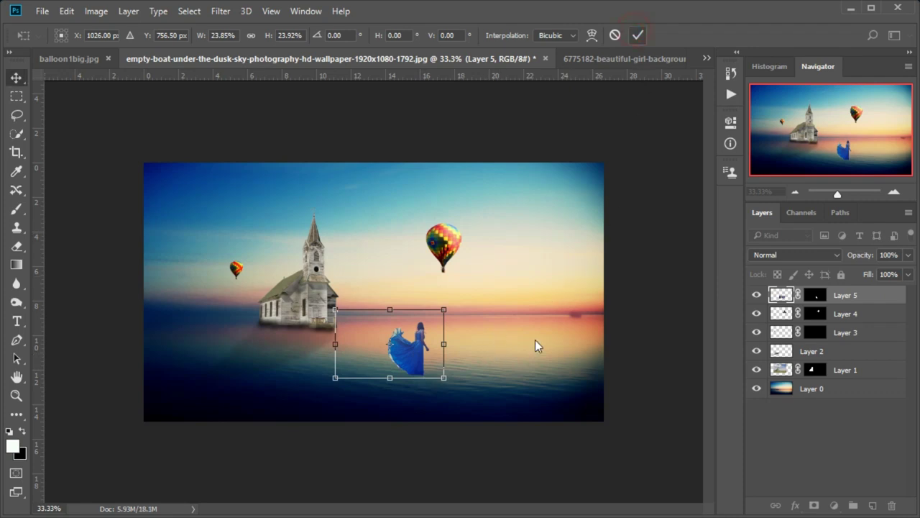
{"action": "left_click", "coordinate": [415, 351]}
{"action": "left_click_drag", "start_coordinate": [419, 357], "coordinate": [397, 363]}
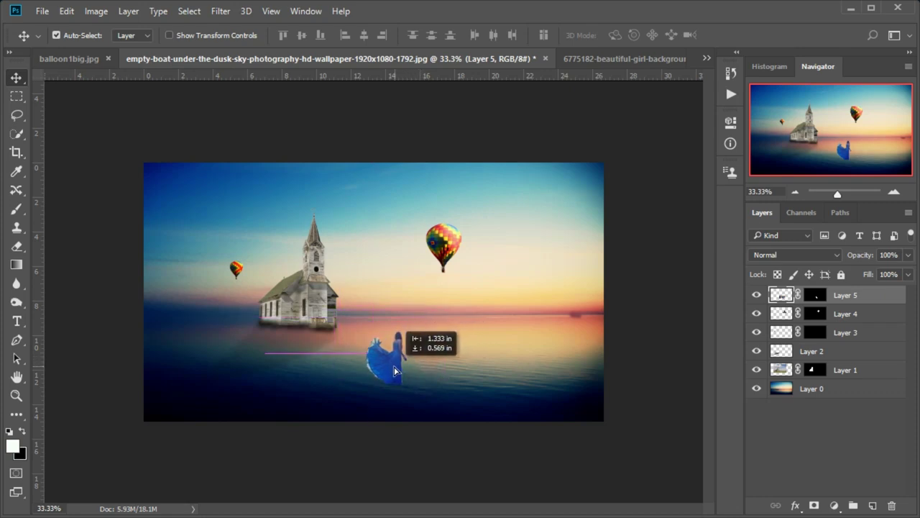
{"action": "left_click_drag", "start_coordinate": [398, 367], "coordinate": [389, 377]}
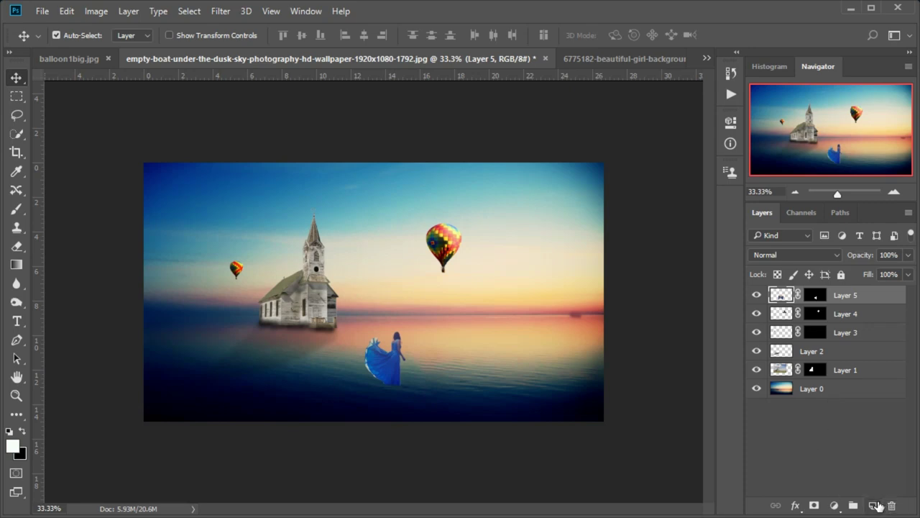
Step: Add new Layer 6 and ready a black brush at 61 px
{"action": "left_click", "coordinate": [873, 506]}
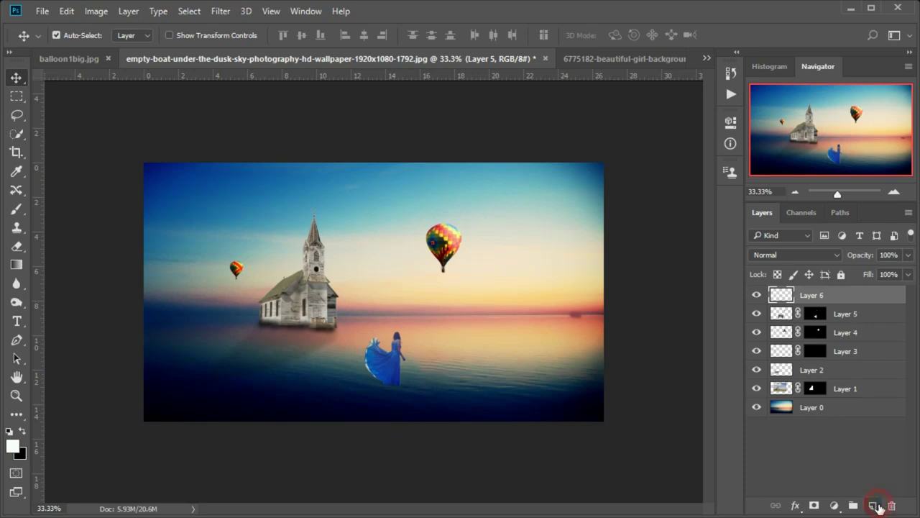
{"action": "left_click", "coordinate": [22, 432]}
{"action": "left_click", "coordinate": [16, 208]}
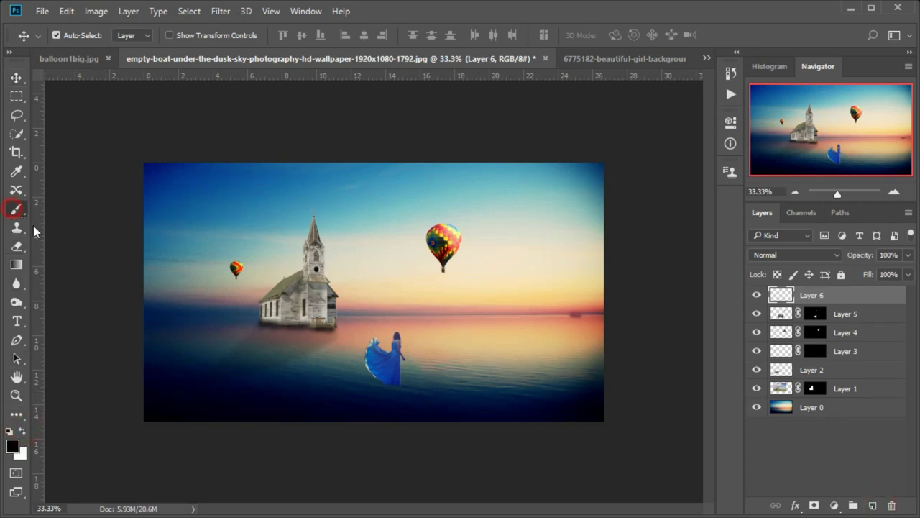
{"action": "right_click", "coordinate": [456, 314]}
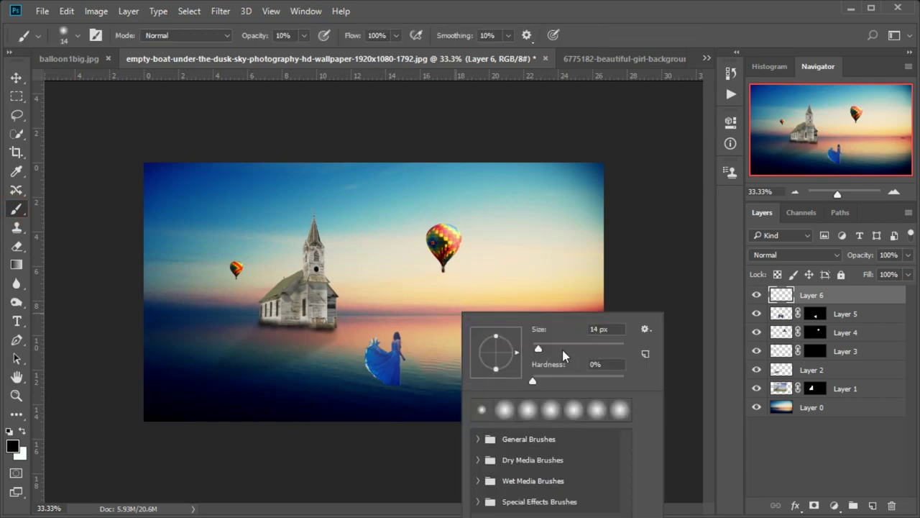
{"action": "right_click", "coordinate": [553, 249]}
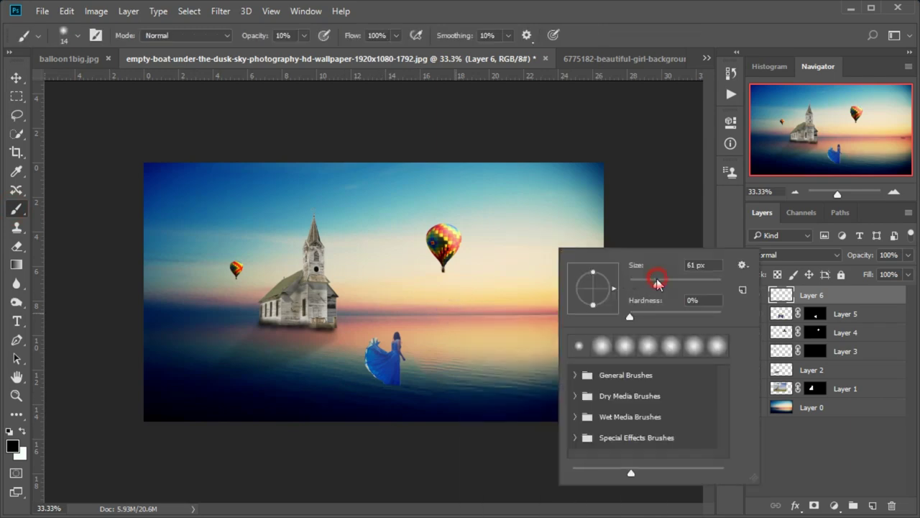
{"action": "left_click_drag", "start_coordinate": [657, 281], "coordinate": [656, 282]}
{"action": "key", "text": "Return"}
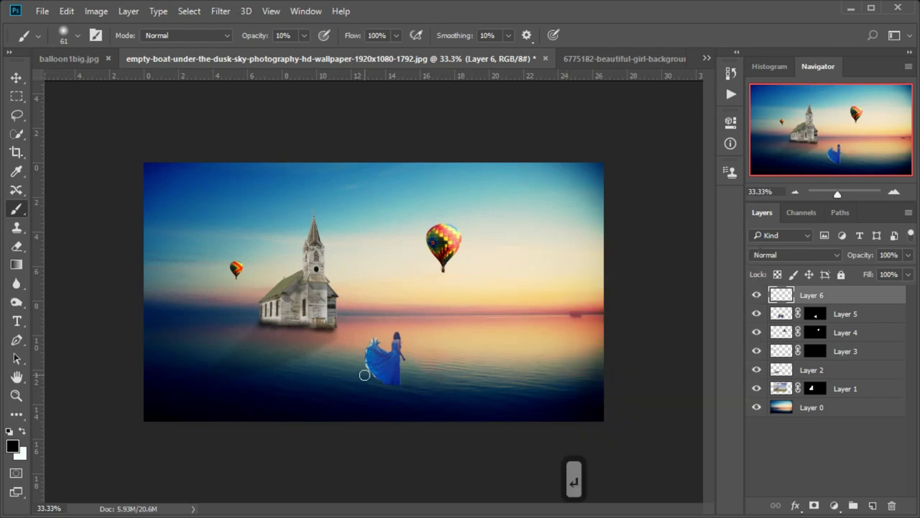
Step: Paint a black shadow under the dress at full opacity, then fade Layer 6 to 28%
{"action": "left_click_drag", "start_coordinate": [361, 371], "coordinate": [367, 384]}
{"action": "left_click_drag", "start_coordinate": [260, 41], "coordinate": [350, 53]}
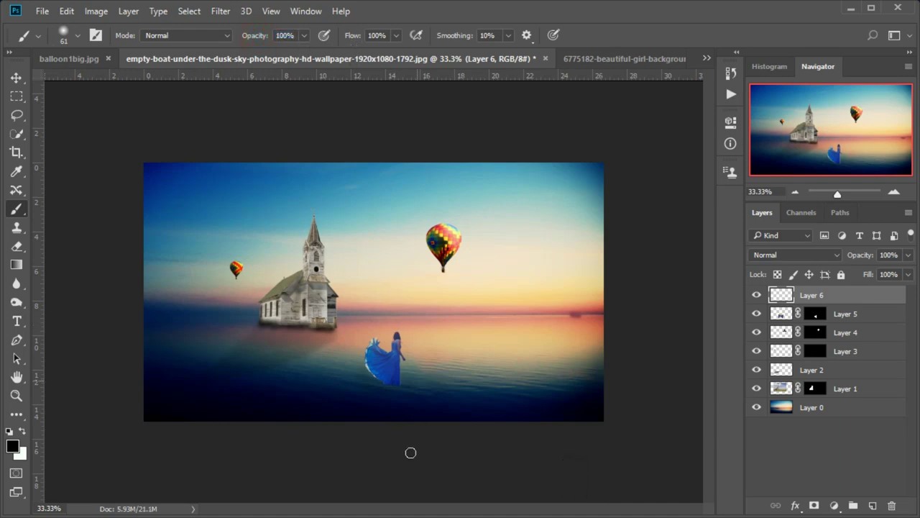
{"action": "mouse_move", "coordinate": [363, 373]}
{"action": "left_mouse_down"}
{"action": "mouse_move", "coordinate": [393, 386]}
{"action": "mouse_move", "coordinate": [362, 380]}
{"action": "left_mouse_up"}
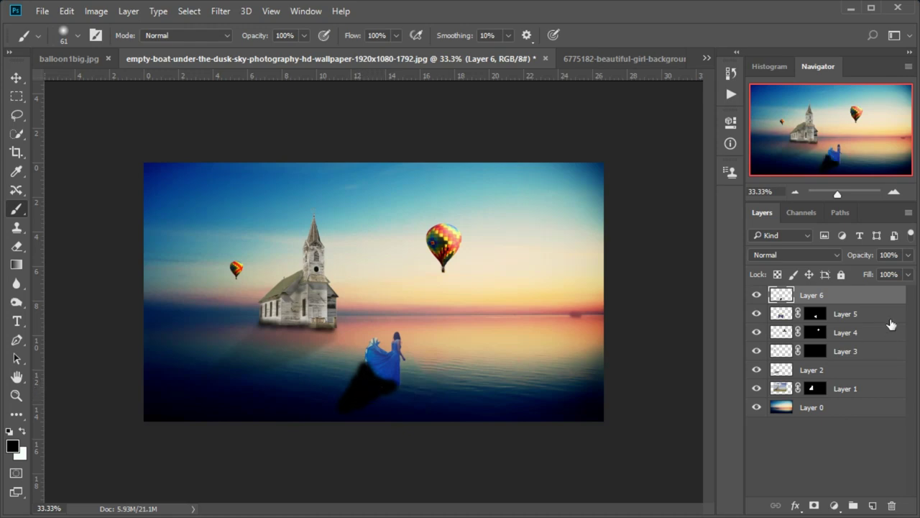
{"action": "left_click_drag", "start_coordinate": [867, 260], "coordinate": [844, 260]}
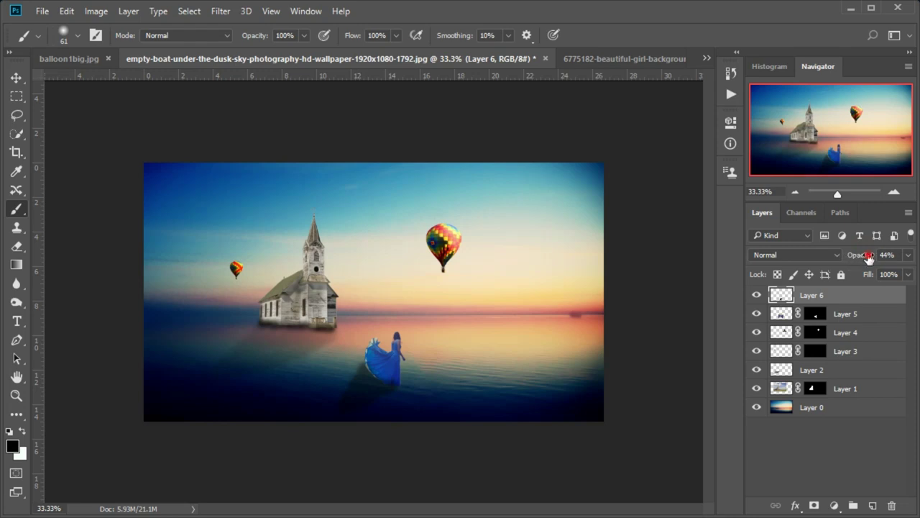
{"action": "left_click_drag", "start_coordinate": [867, 257], "coordinate": [856, 258]}
Step: Zoom in and paint black over the light seams along the dress edges, then lower the layer opacity
{"action": "left_click_drag", "start_coordinate": [850, 196], "coordinate": [864, 195]}
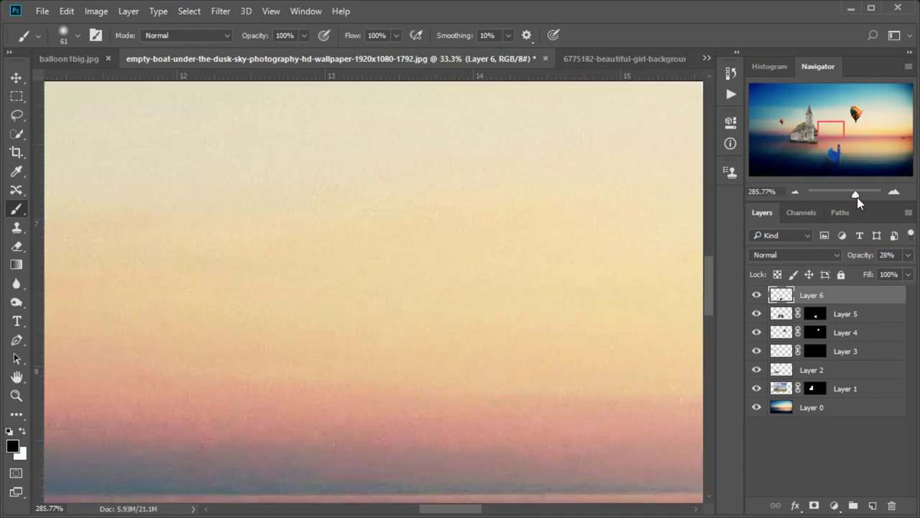
{"action": "left_click_drag", "start_coordinate": [837, 153], "coordinate": [840, 164]}
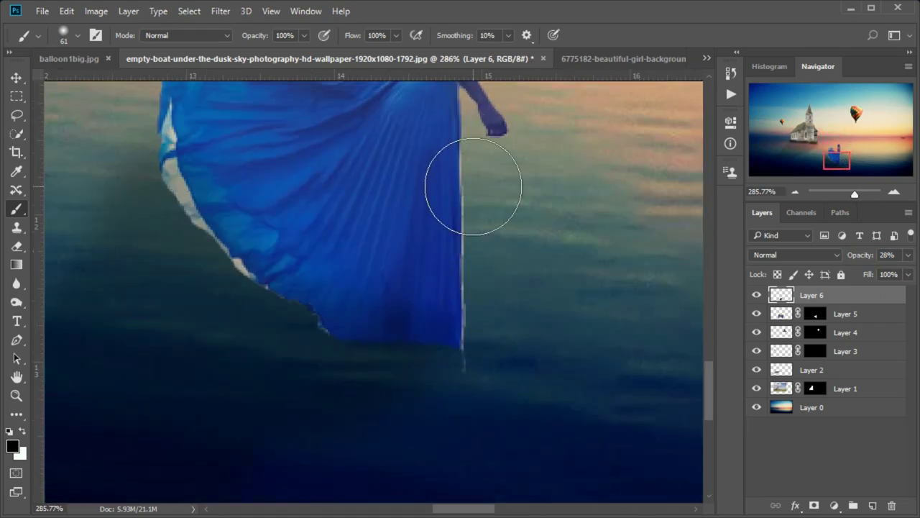
{"action": "left_click_drag", "start_coordinate": [460, 167], "coordinate": [449, 168]}
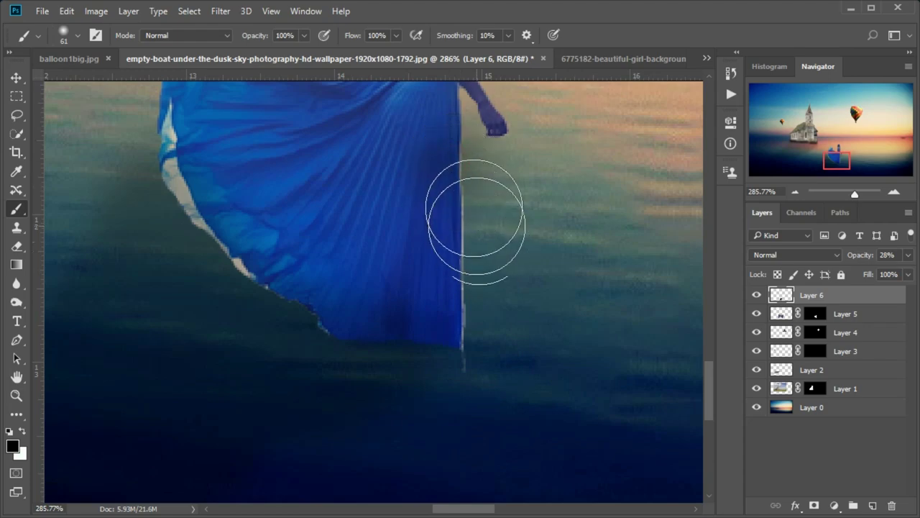
{"action": "mouse_move", "coordinate": [467, 205]}
{"action": "left_mouse_down"}
{"action": "mouse_move", "coordinate": [417, 369]}
{"action": "mouse_move", "coordinate": [187, 232]}
{"action": "mouse_move", "coordinate": [180, 247]}
{"action": "left_mouse_up"}
{"action": "scroll", "coordinate": [248, 329], "scroll_direction": "up", "scroll_amount": 3}
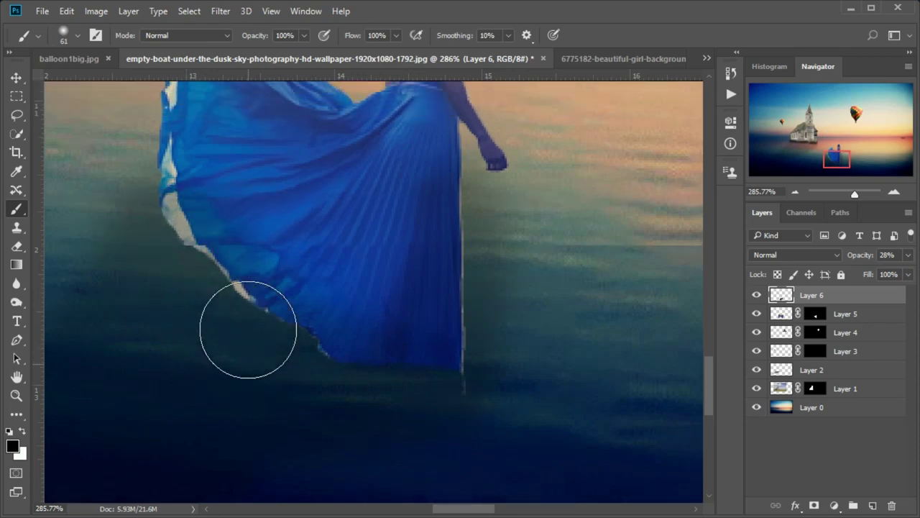
{"action": "scroll", "coordinate": [248, 330], "scroll_direction": "up", "scroll_amount": 2}
{"action": "scroll", "coordinate": [248, 331], "scroll_direction": "up", "scroll_amount": 2}
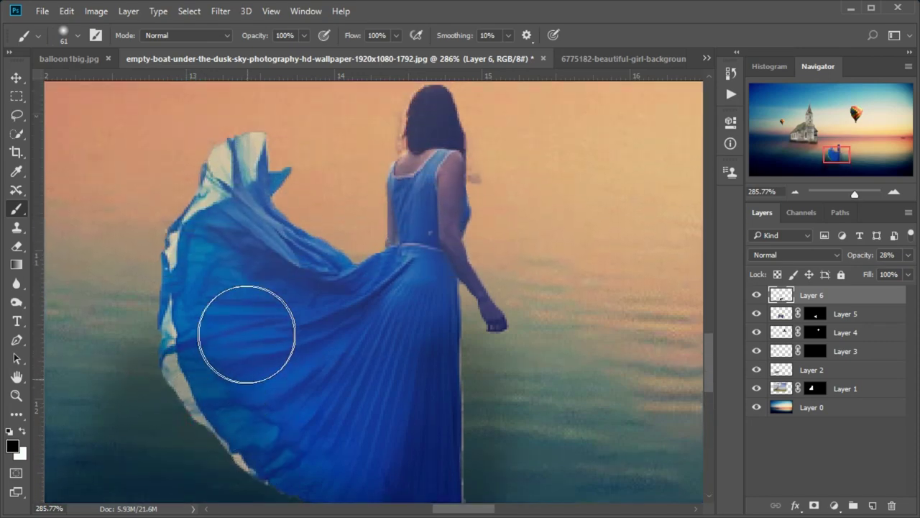
{"action": "mouse_move", "coordinate": [174, 360]}
{"action": "left_mouse_down"}
{"action": "mouse_move", "coordinate": [143, 245]}
{"action": "mouse_move", "coordinate": [205, 175]}
{"action": "mouse_move", "coordinate": [263, 180]}
{"action": "mouse_move", "coordinate": [318, 318]}
{"action": "mouse_move", "coordinate": [400, 284]}
{"action": "left_mouse_up"}
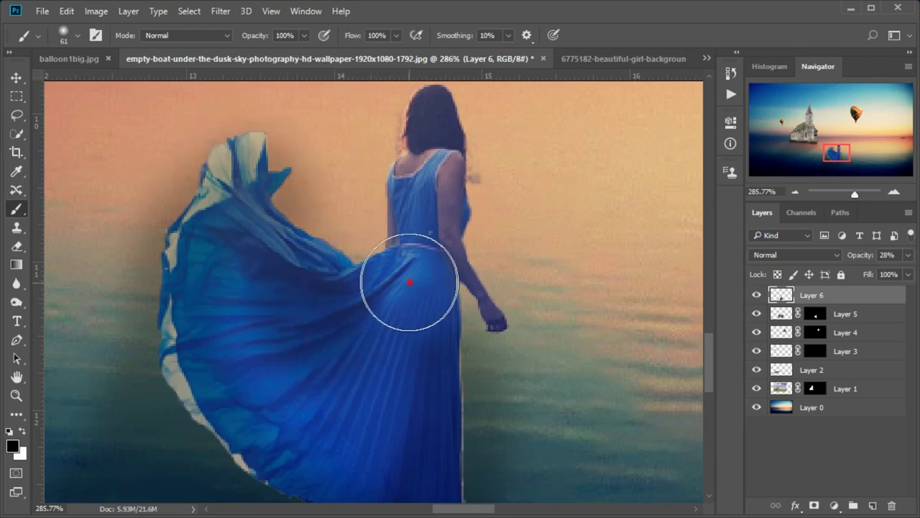
{"action": "mouse_move", "coordinate": [238, 308]}
{"action": "left_mouse_down"}
{"action": "mouse_move", "coordinate": [259, 382]}
{"action": "mouse_move", "coordinate": [283, 414]}
{"action": "mouse_move", "coordinate": [386, 403]}
{"action": "mouse_move", "coordinate": [201, 355]}
{"action": "mouse_move", "coordinate": [283, 452]}
{"action": "mouse_move", "coordinate": [249, 331]}
{"action": "mouse_move", "coordinate": [326, 420]}
{"action": "left_mouse_up"}
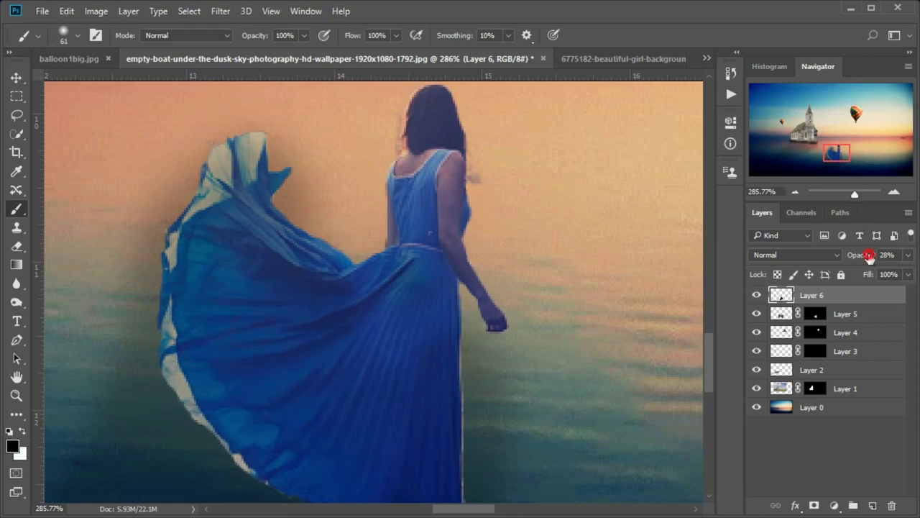
{"action": "left_click_drag", "start_coordinate": [864, 257], "coordinate": [860, 258]}
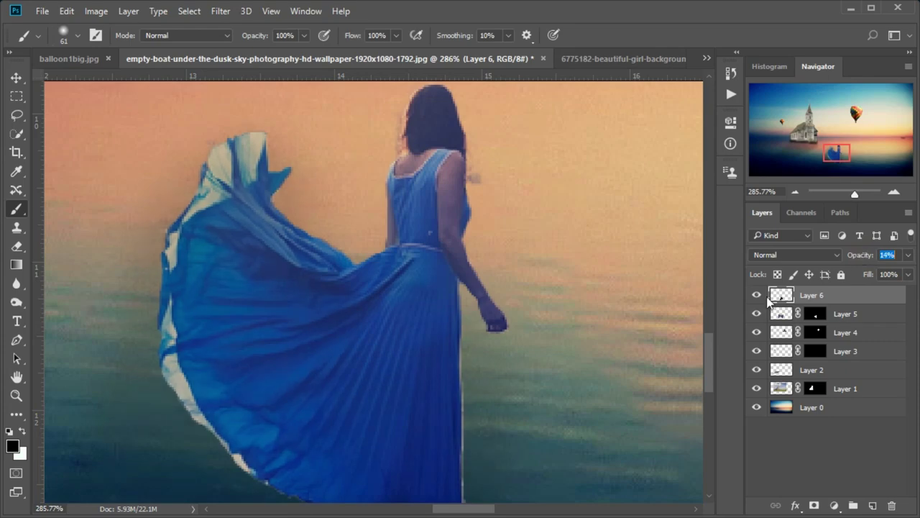
Step: Switch the painting colour to white and shrink the brush to a small size
{"action": "scroll", "coordinate": [524, 400], "scroll_direction": "up", "scroll_amount": 1}
{"action": "scroll", "coordinate": [529, 386], "scroll_direction": "up", "scroll_amount": 2}
{"action": "scroll", "coordinate": [524, 390], "scroll_direction": "up", "scroll_amount": 2}
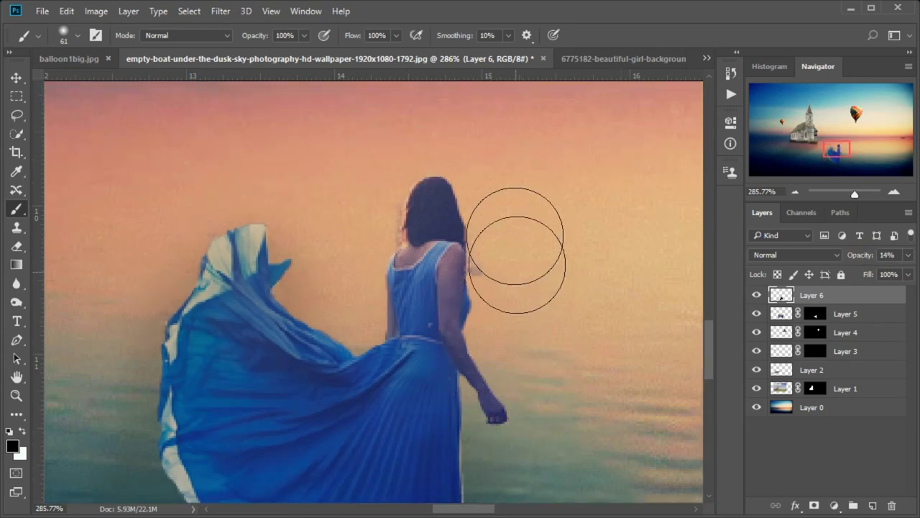
{"action": "left_click", "coordinate": [22, 431]}
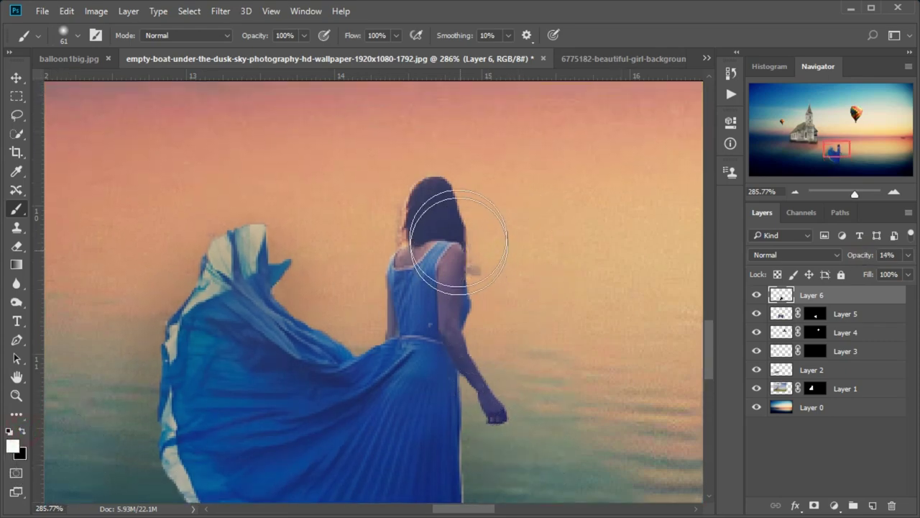
{"action": "right_click", "coordinate": [495, 166]}
{"action": "left_click_drag", "start_coordinate": [594, 201], "coordinate": [594, 171]}
{"action": "key", "text": "Return"}
Step: Paint soft white light along the girl's shoulder, arm, hair and neck, then zoom out
{"action": "right_click", "coordinate": [508, 136]}
{"action": "left_click", "coordinate": [438, 188]}
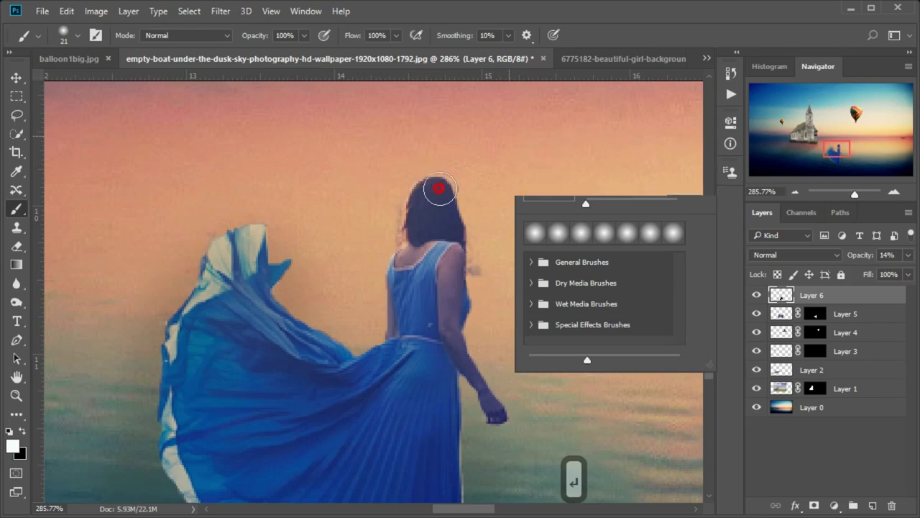
{"action": "left_click_drag", "start_coordinate": [447, 199], "coordinate": [500, 415]}
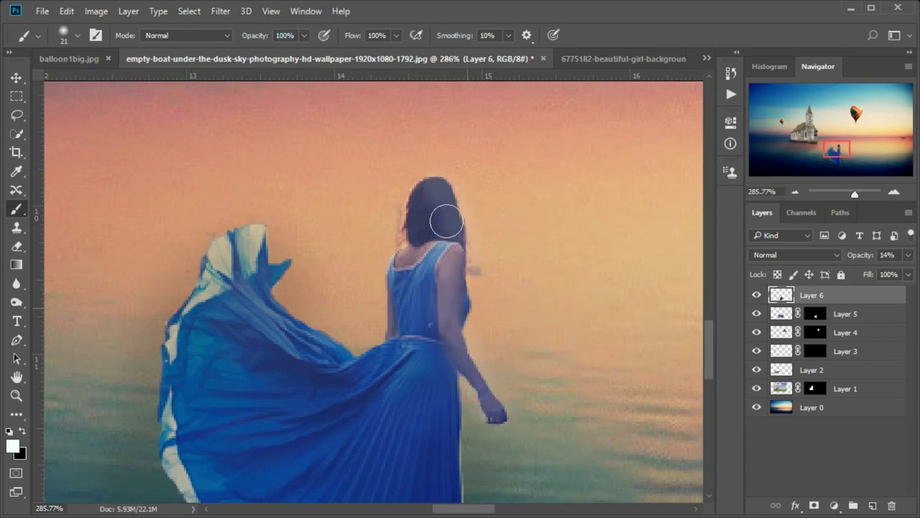
{"action": "mouse_move", "coordinate": [448, 208]}
{"action": "left_mouse_down"}
{"action": "mouse_move", "coordinate": [426, 230]}
{"action": "mouse_move", "coordinate": [438, 252]}
{"action": "left_mouse_up"}
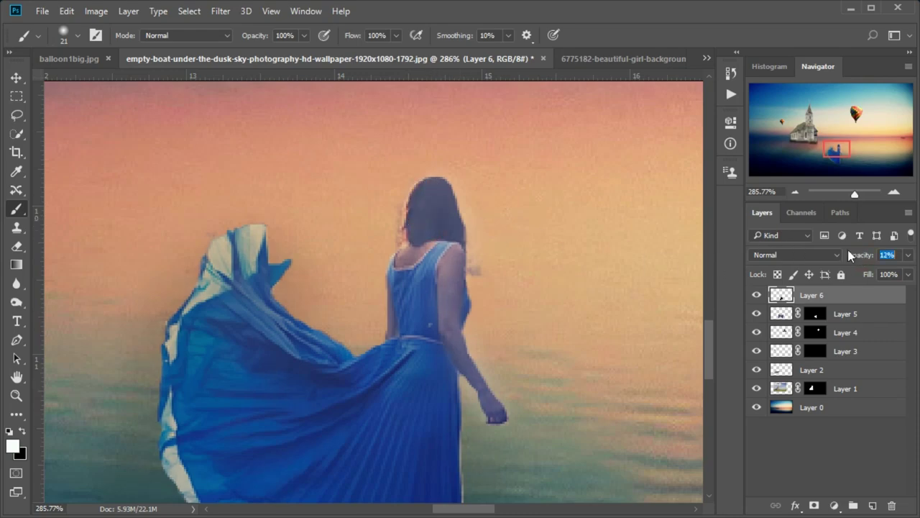
{"action": "left_click", "coordinate": [794, 193]}
{"action": "left_click", "coordinate": [795, 193]}
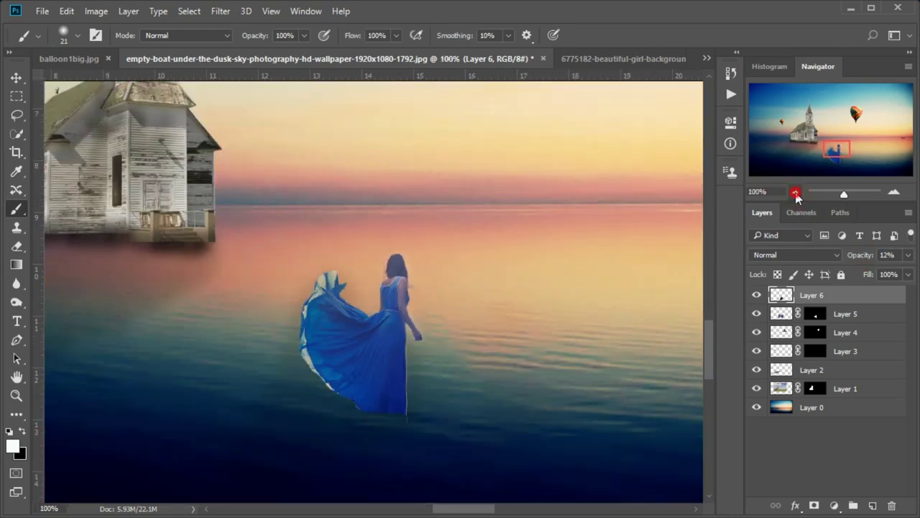
Step: Zoom out to 33.33% to show the whole scene and make black the painting colour
{"action": "left_click", "coordinate": [795, 194]}
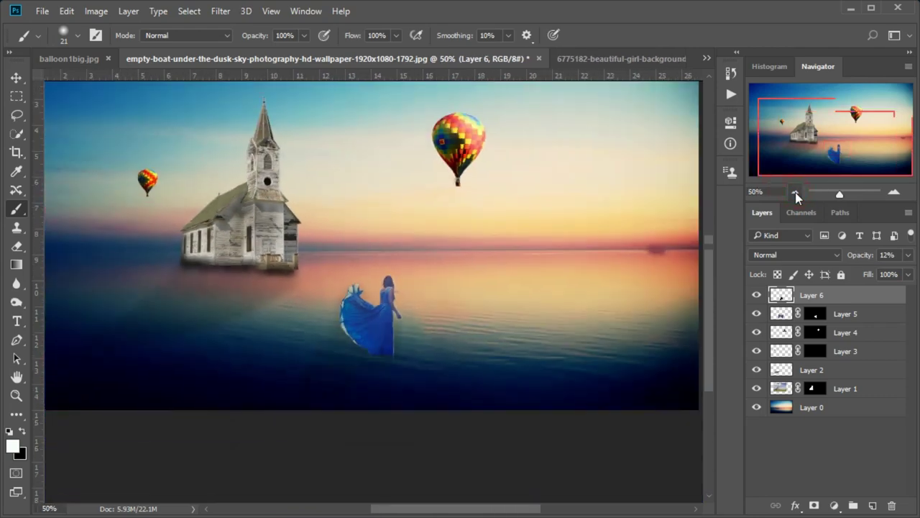
{"action": "left_click", "coordinate": [795, 193]}
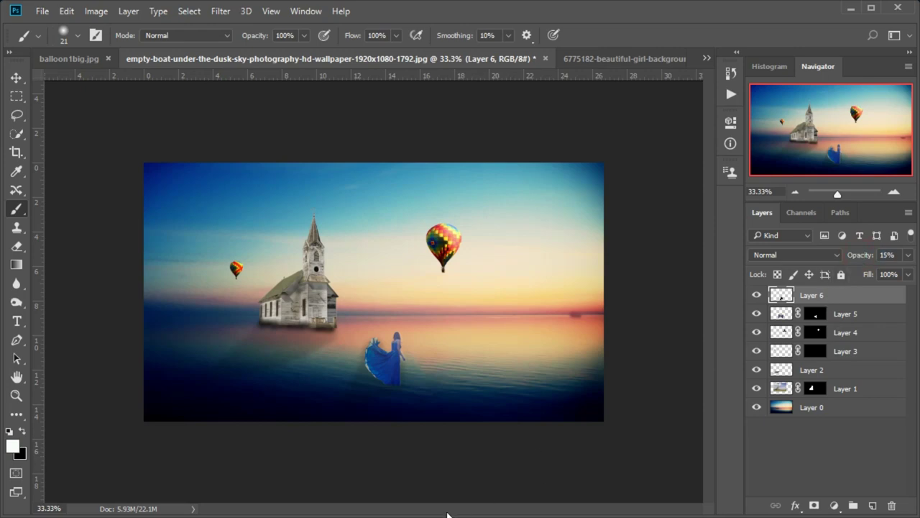
{"action": "left_click", "coordinate": [25, 431]}
Step: Add Layer 7, sample a cream sky colour, and move the layer just above Layer 1
{"action": "left_click", "coordinate": [873, 507]}
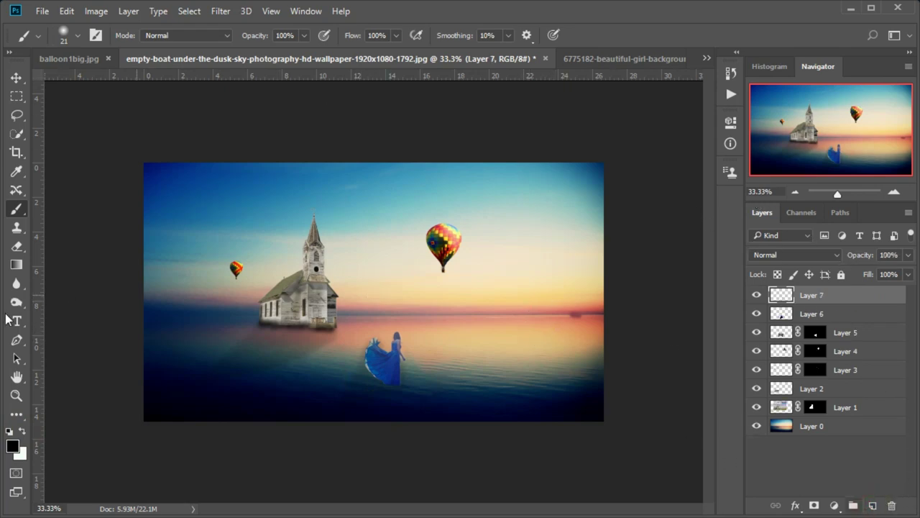
{"action": "left_click", "coordinate": [24, 431]}
{"action": "left_click", "coordinate": [13, 445]}
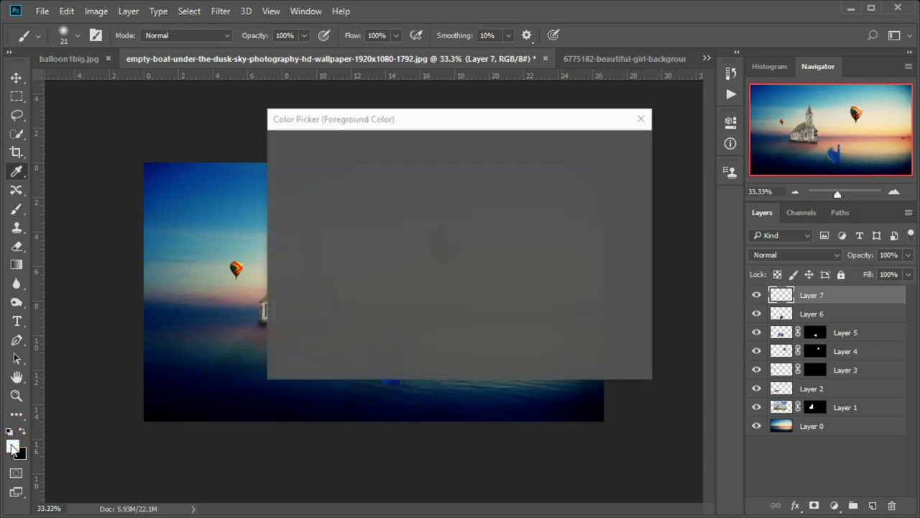
{"action": "left_click", "coordinate": [604, 172]}
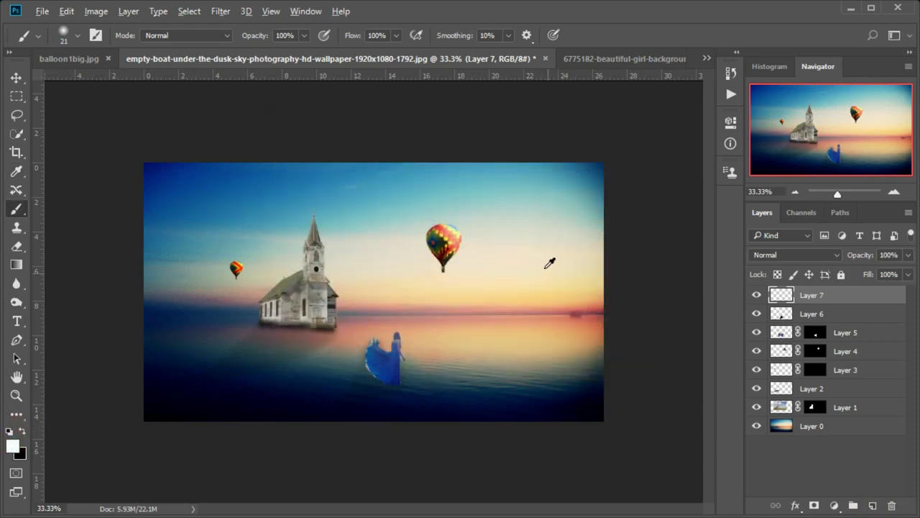
{"action": "left_click", "coordinate": [517, 260], "text": "alt"}
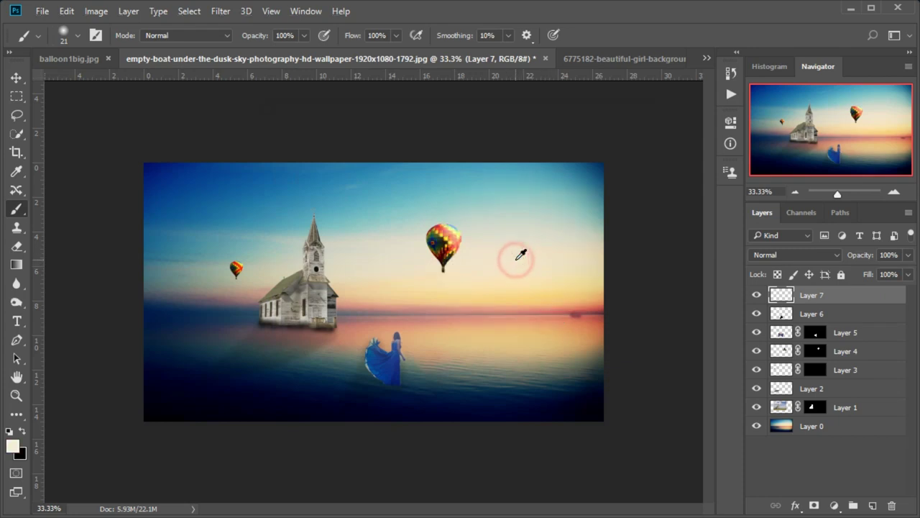
{"action": "left_click_drag", "start_coordinate": [817, 298], "coordinate": [817, 399]}
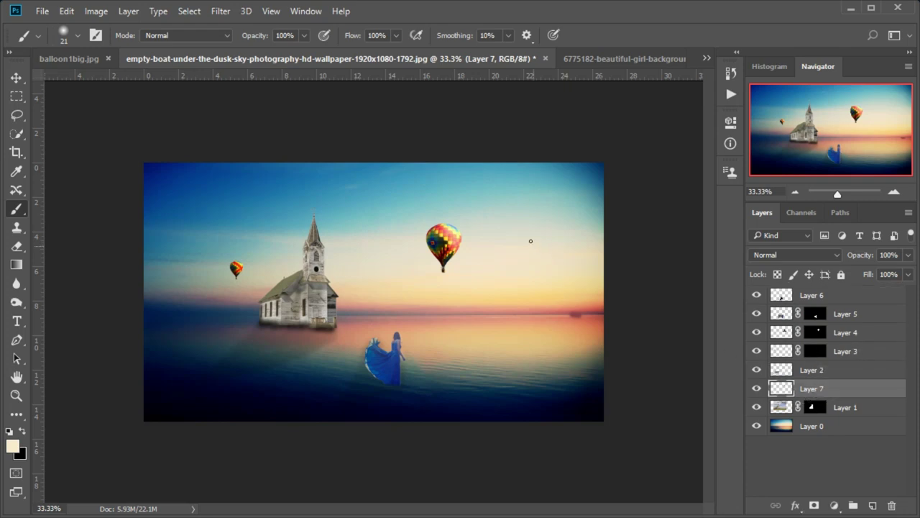
Step: Set the brush to 1457 px and dab one soft cream glow on the right sky
{"action": "right_click", "coordinate": [493, 189]}
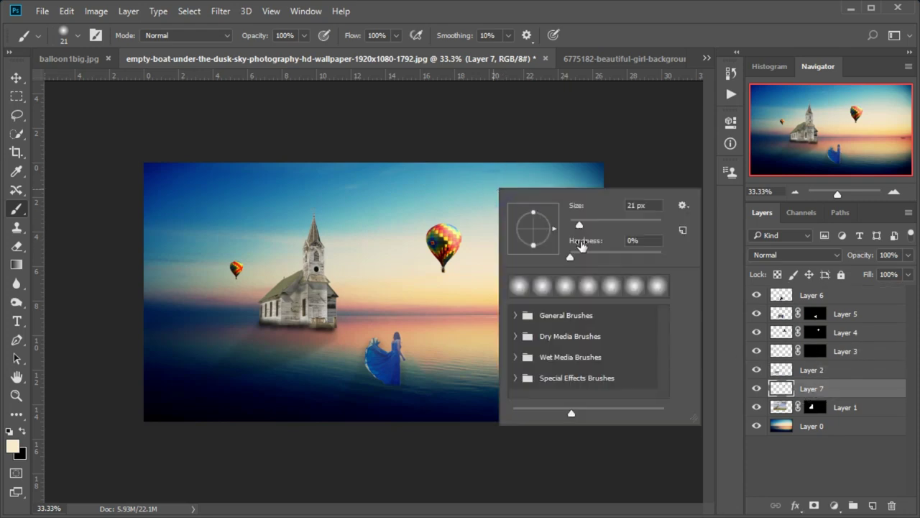
{"action": "left_click", "coordinate": [635, 226]}
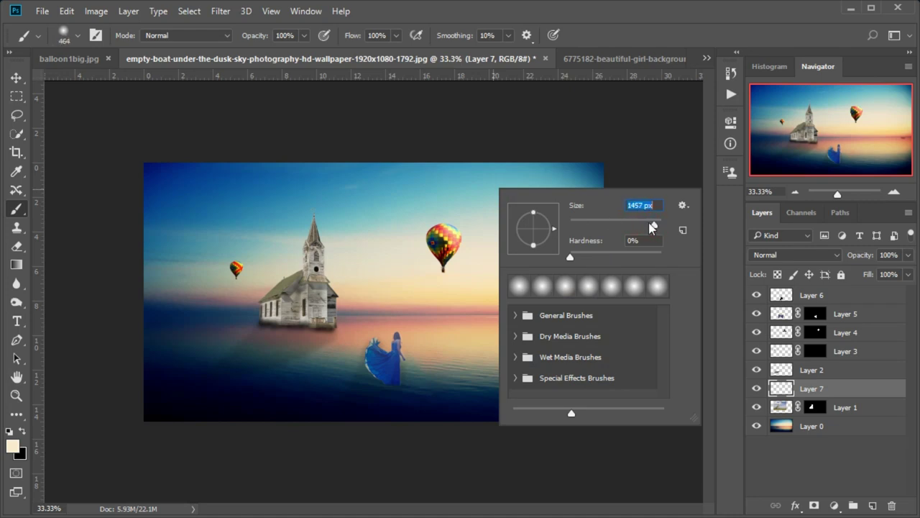
{"action": "key", "text": "Return"}
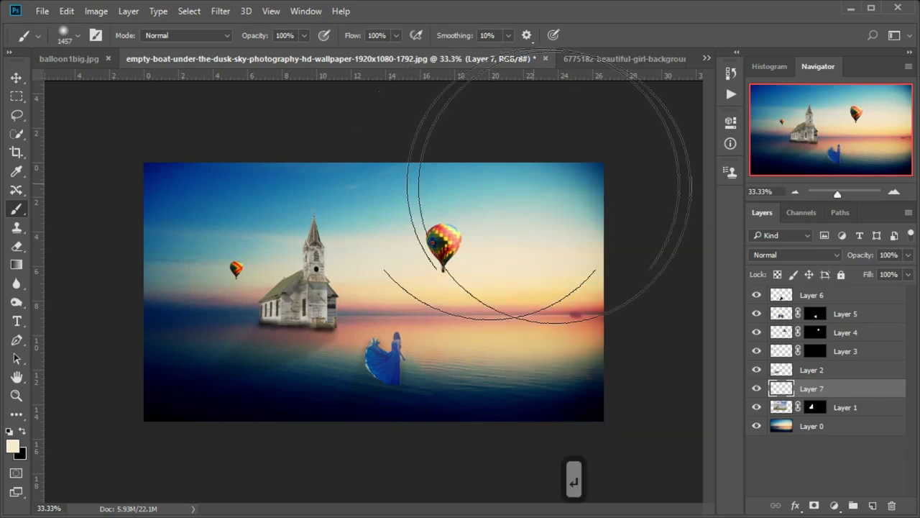
{"action": "left_click", "coordinate": [499, 267]}
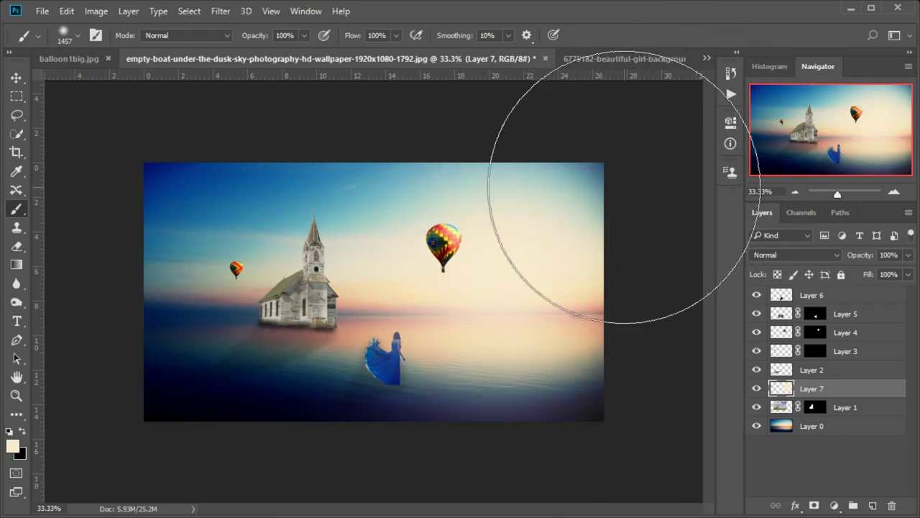
Step: Shift Layer 7's cream glow slightly upward
{"action": "left_click", "coordinate": [16, 77]}
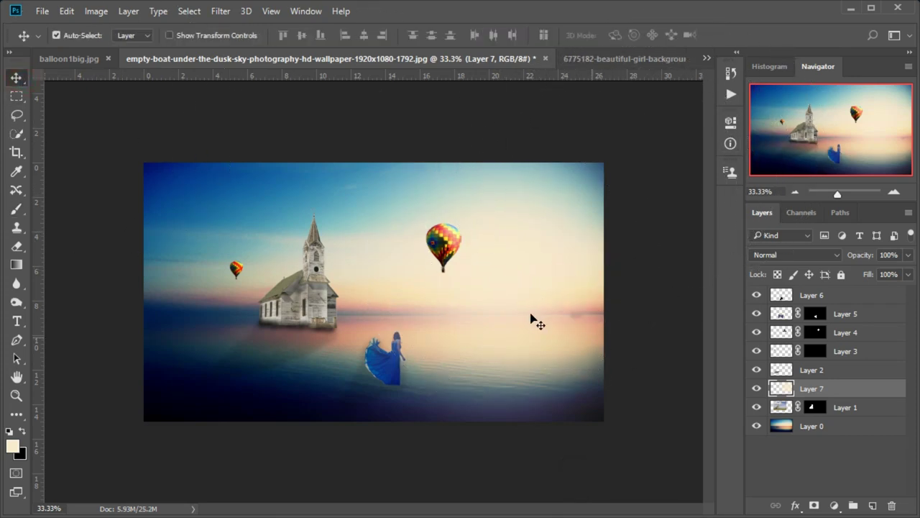
{"action": "left_click_drag", "start_coordinate": [520, 308], "coordinate": [524, 301]}
{"action": "key", "text": "ctrl"}
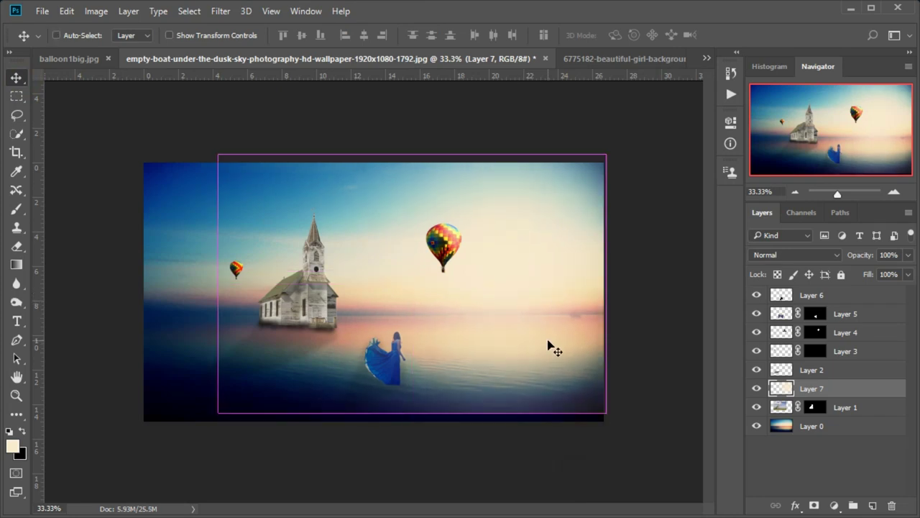
Step: Free-transform Layer 7's glow taller and wider, move it up-left, and trim its bottom edge
{"action": "key", "text": "ctrl+t"}
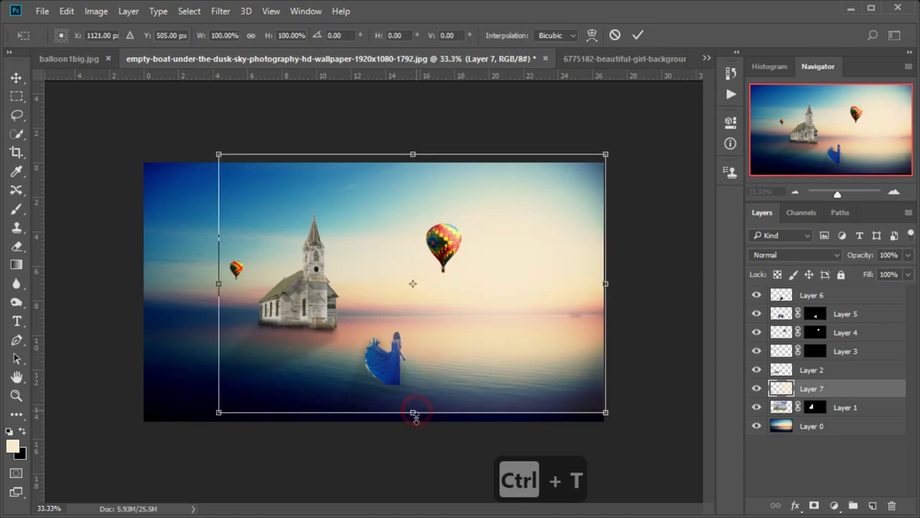
{"action": "left_click_drag", "start_coordinate": [414, 415], "coordinate": [413, 421]}
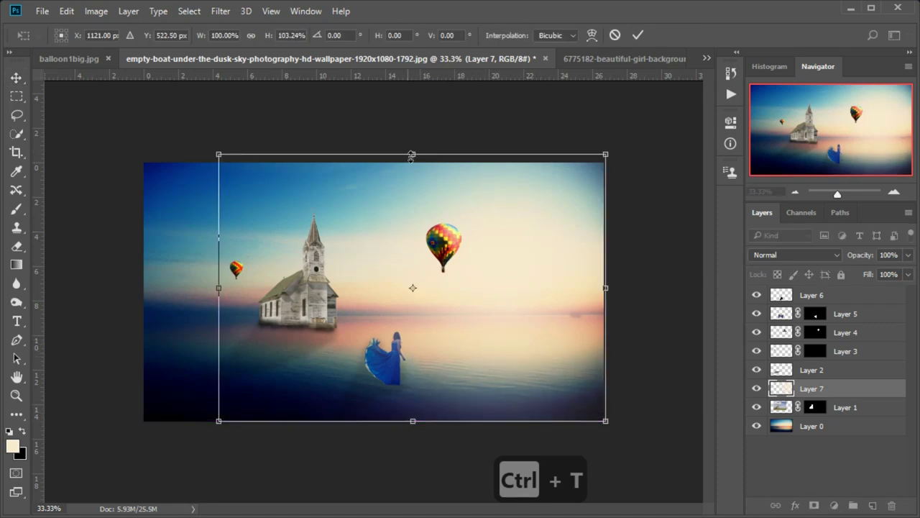
{"action": "left_click_drag", "start_coordinate": [411, 154], "coordinate": [413, 130]}
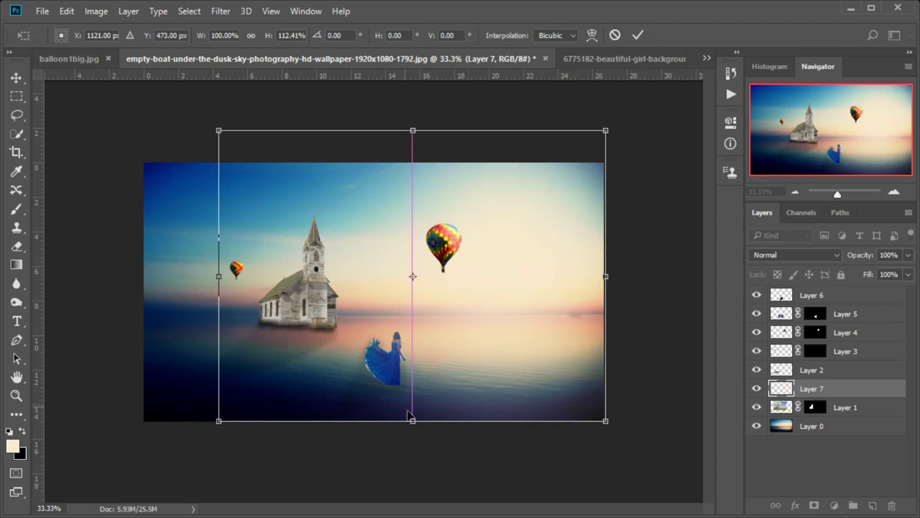
{"action": "left_click_drag", "start_coordinate": [414, 434], "coordinate": [414, 435]}
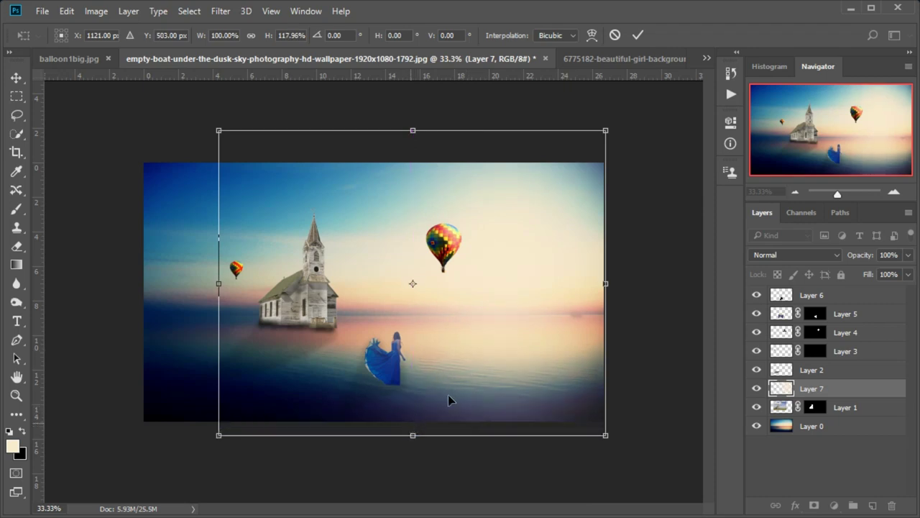
{"action": "left_click_drag", "start_coordinate": [515, 277], "coordinate": [490, 227]}
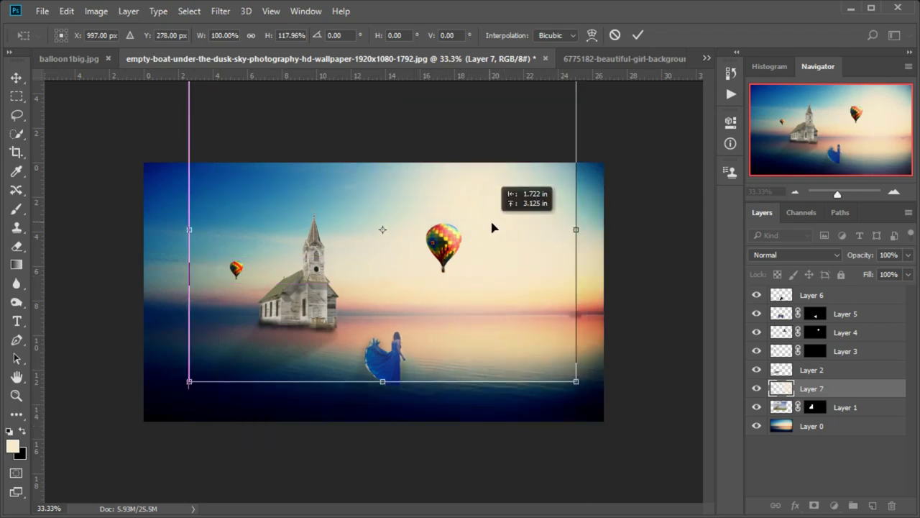
{"action": "left_click_drag", "start_coordinate": [576, 229], "coordinate": [606, 228]}
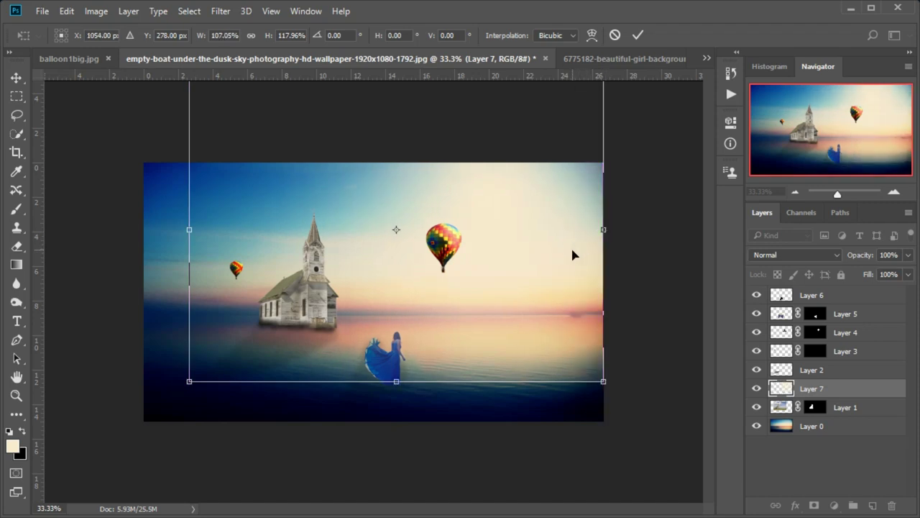
{"action": "left_click", "coordinate": [638, 35]}
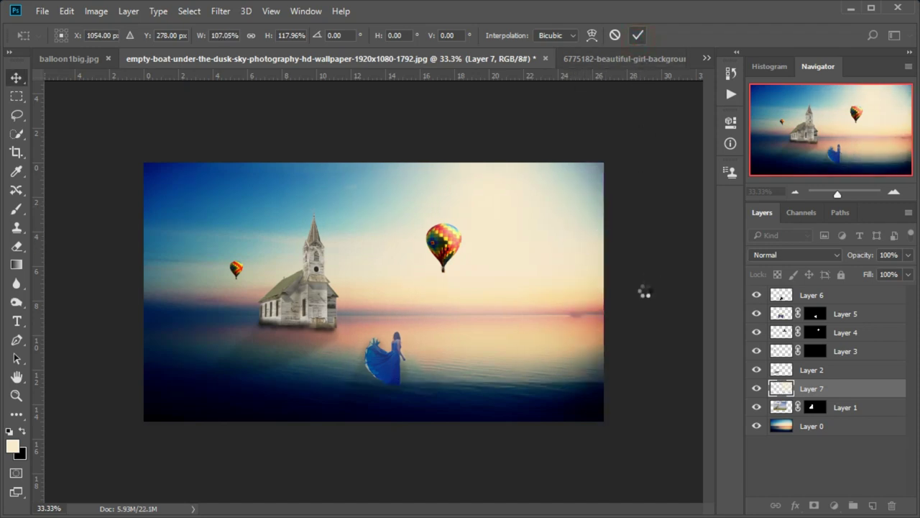
{"action": "key", "text": "ctrl+t"}
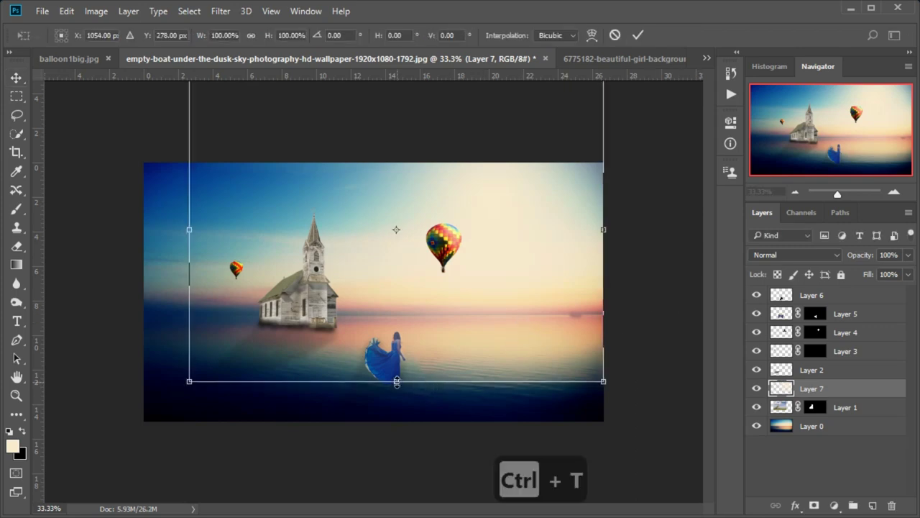
{"action": "left_click_drag", "start_coordinate": [396, 380], "coordinate": [396, 373]}
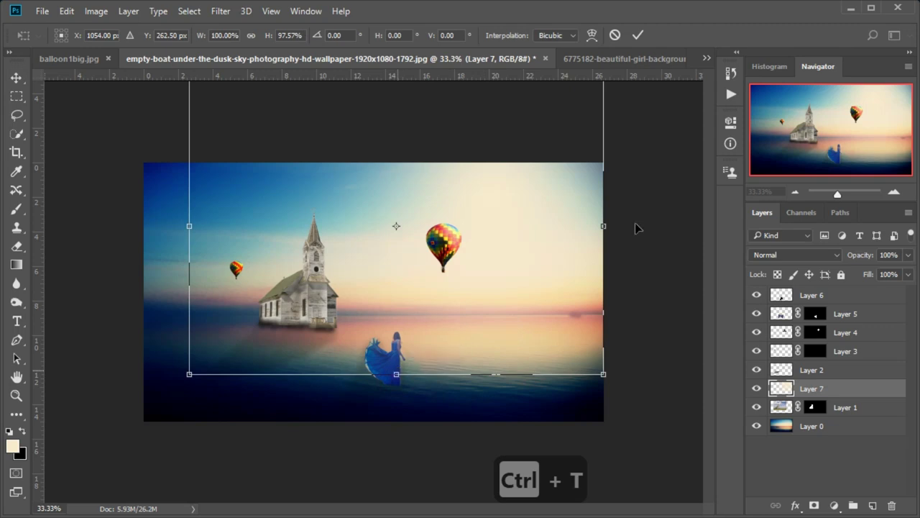
{"action": "left_click", "coordinate": [635, 40]}
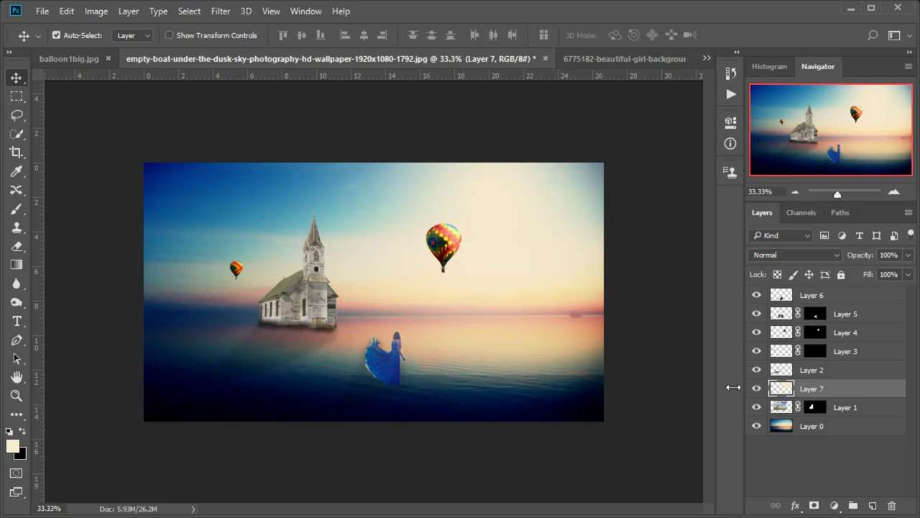
Step: Set the brush to 199 px and undo a too-strong test glow beside the dress
{"action": "left_click", "coordinate": [16, 209]}
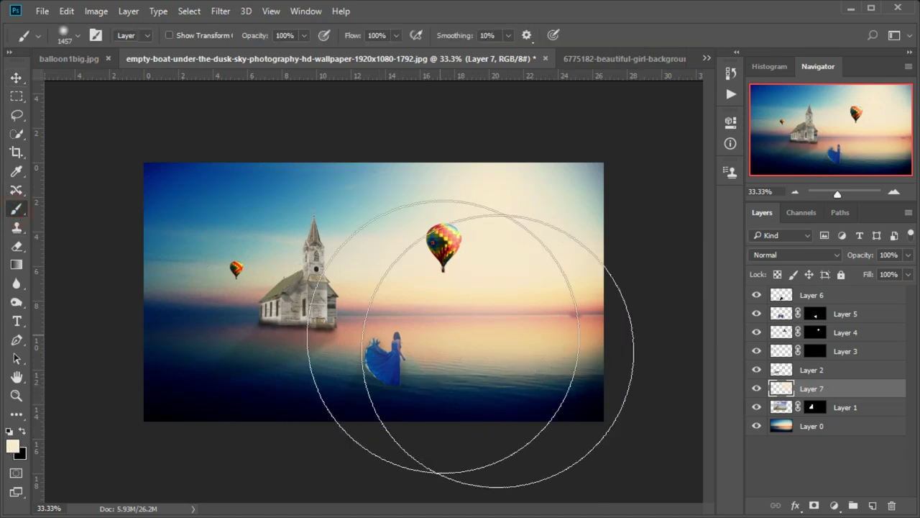
{"action": "right_click", "coordinate": [607, 229]}
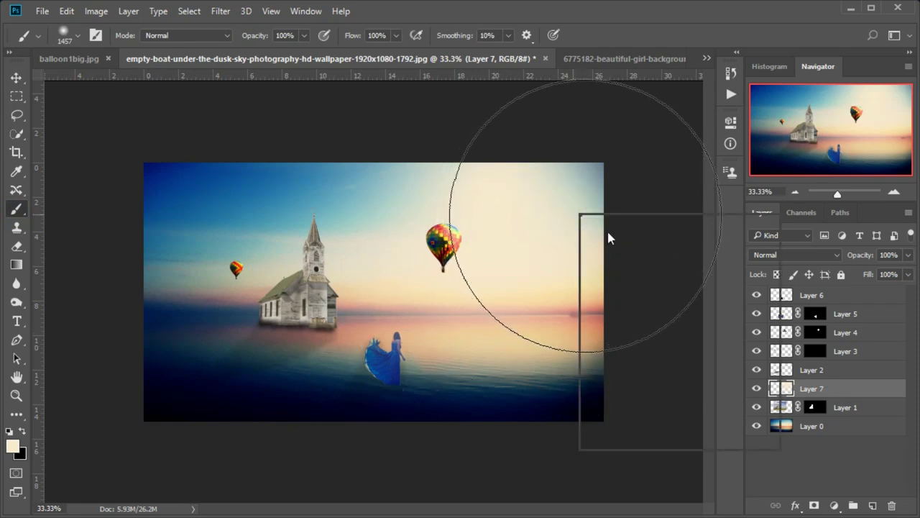
{"action": "left_click_drag", "start_coordinate": [721, 249], "coordinate": [676, 249]}
{"action": "key", "text": "Return"}
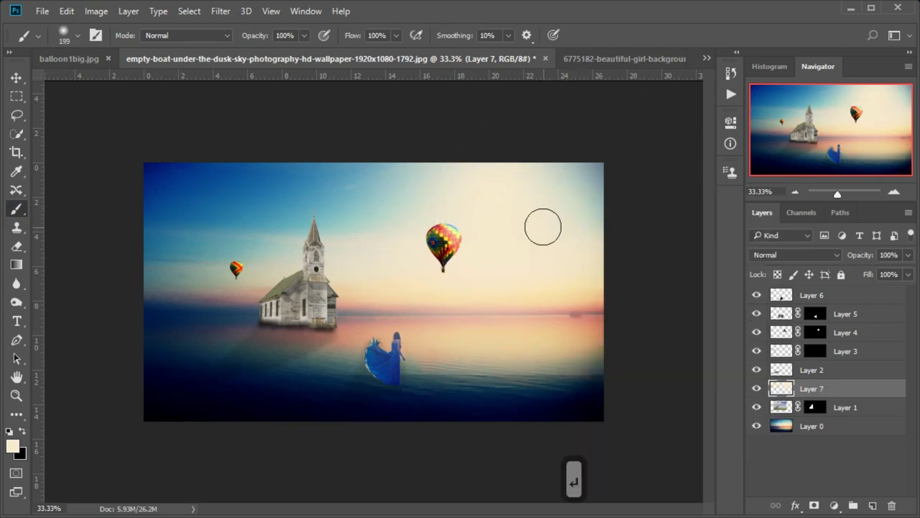
{"action": "left_click", "coordinate": [418, 374]}
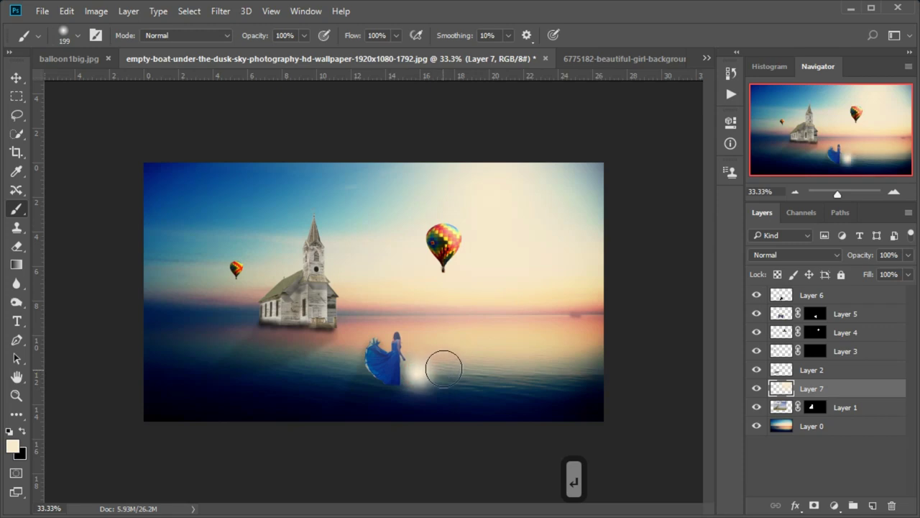
{"action": "key", "text": "ctrl+z"}
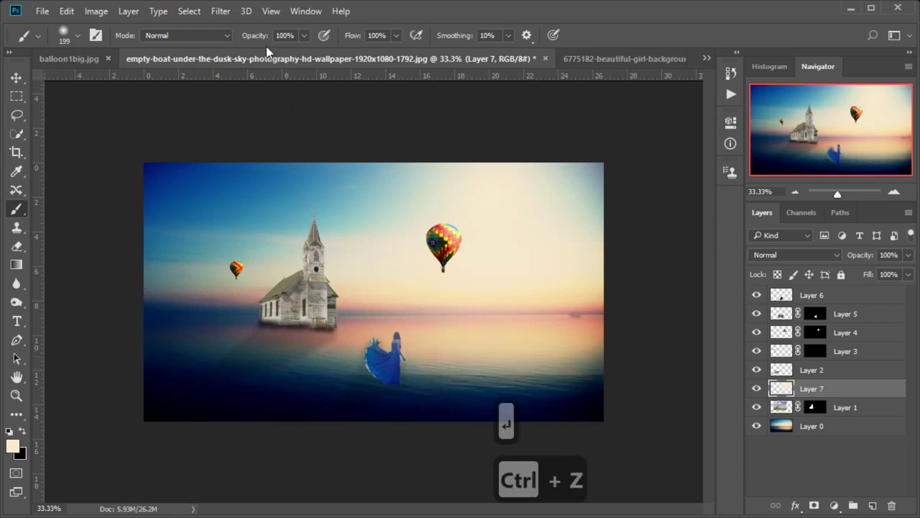
Step: At 13% brush opacity, paint faint haze over the water right of the girl into the lower-right corner
{"action": "left_click_drag", "start_coordinate": [237, 37], "coordinate": [190, 37]}
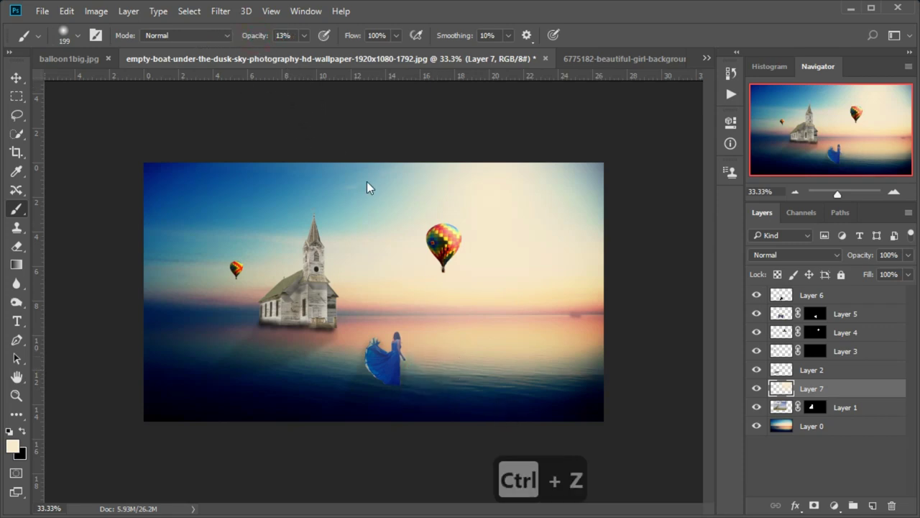
{"action": "left_click_drag", "start_coordinate": [417, 375], "coordinate": [602, 353]}
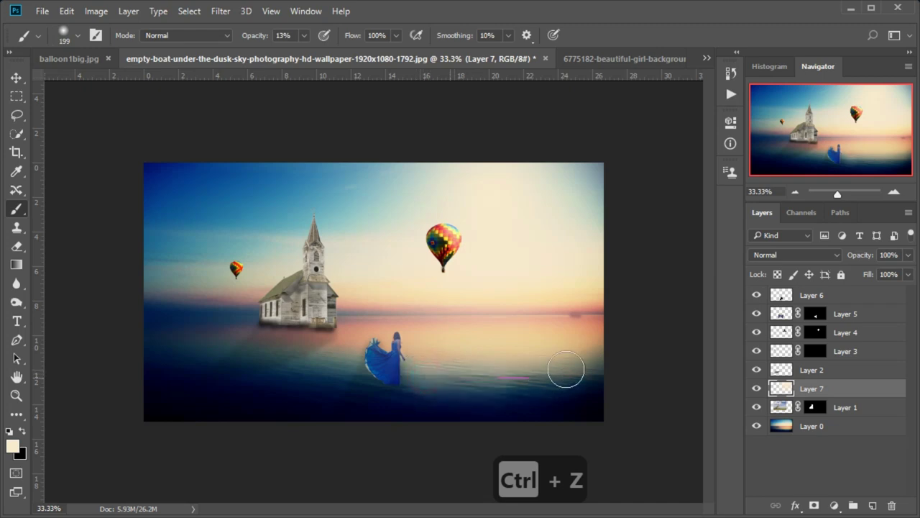
{"action": "left_click_drag", "start_coordinate": [436, 369], "coordinate": [611, 341]}
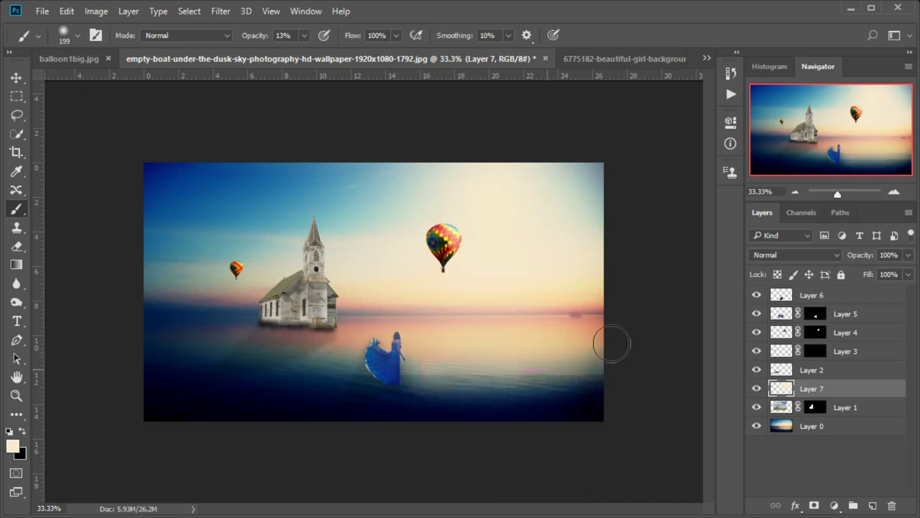
{"action": "left_click_drag", "start_coordinate": [565, 371], "coordinate": [587, 365]}
{"action": "left_click_drag", "start_coordinate": [439, 376], "coordinate": [602, 323]}
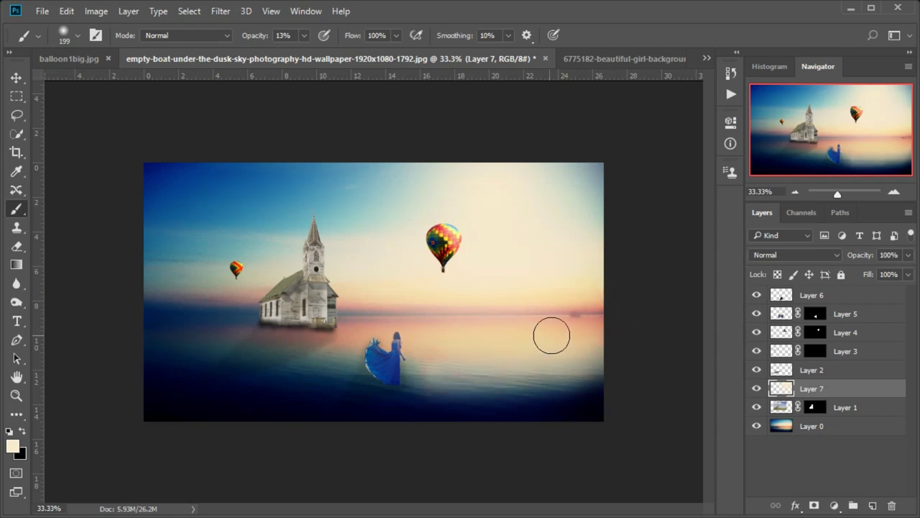
{"action": "mouse_move", "coordinate": [591, 391]}
{"action": "left_mouse_down"}
{"action": "mouse_move", "coordinate": [587, 419]}
{"action": "mouse_move", "coordinate": [546, 393]}
{"action": "left_mouse_up"}
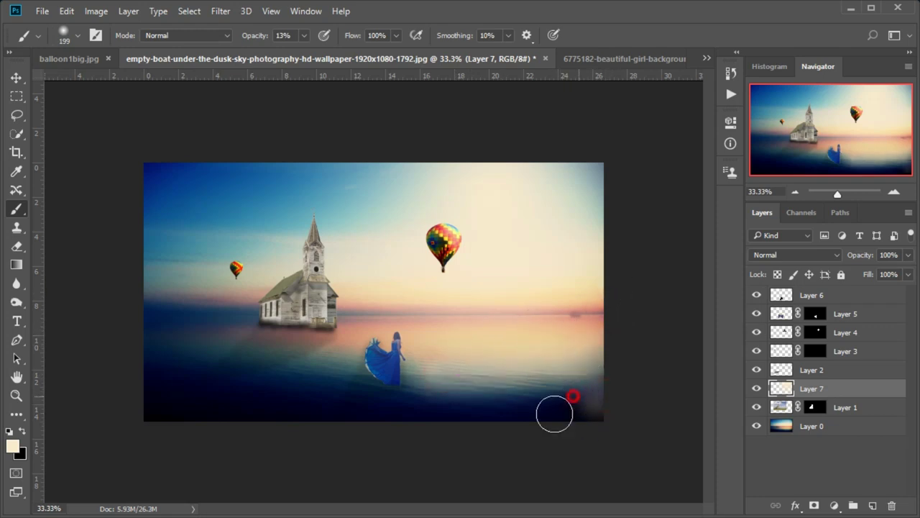
{"action": "left_click_drag", "start_coordinate": [609, 417], "coordinate": [489, 360]}
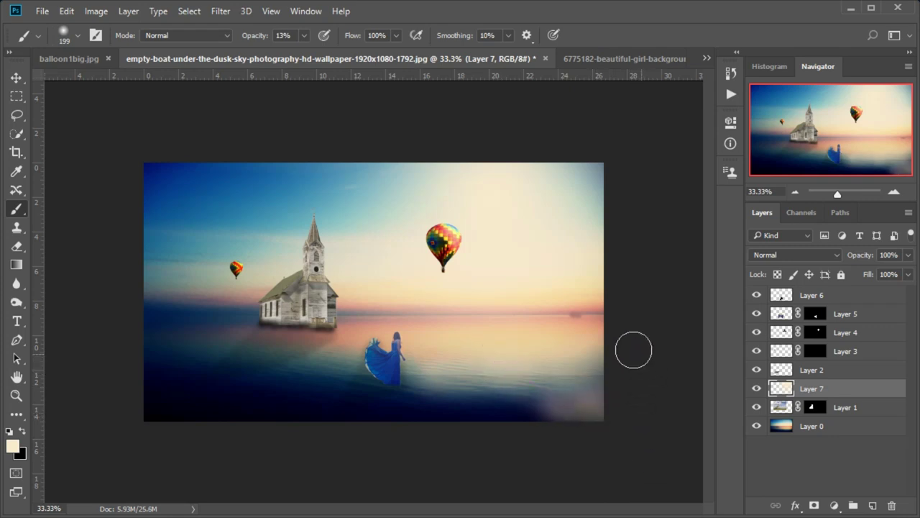
Step: Stamp visible layers into Layer 8, group Layers 0–7 as hidden Group 1, and select Layer 8
{"action": "left_click", "coordinate": [820, 296]}
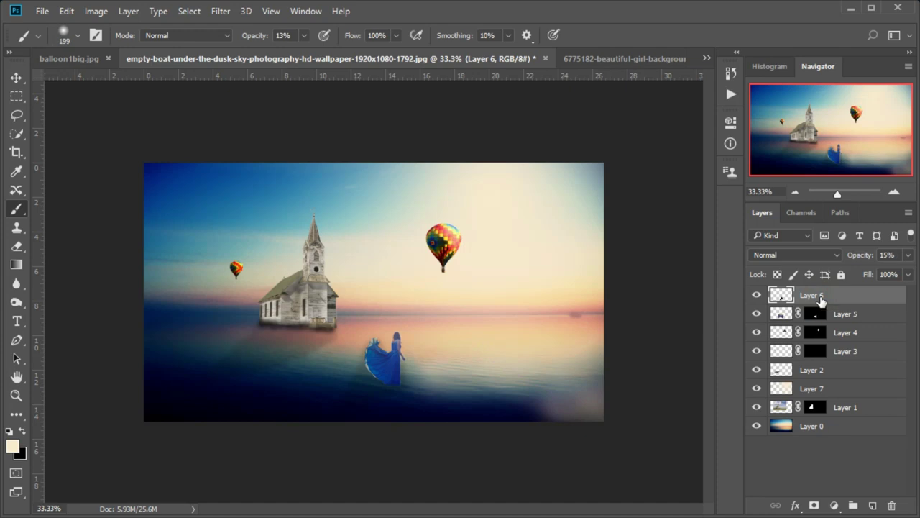
{"action": "key", "text": "ctrl+alt+shift+e"}
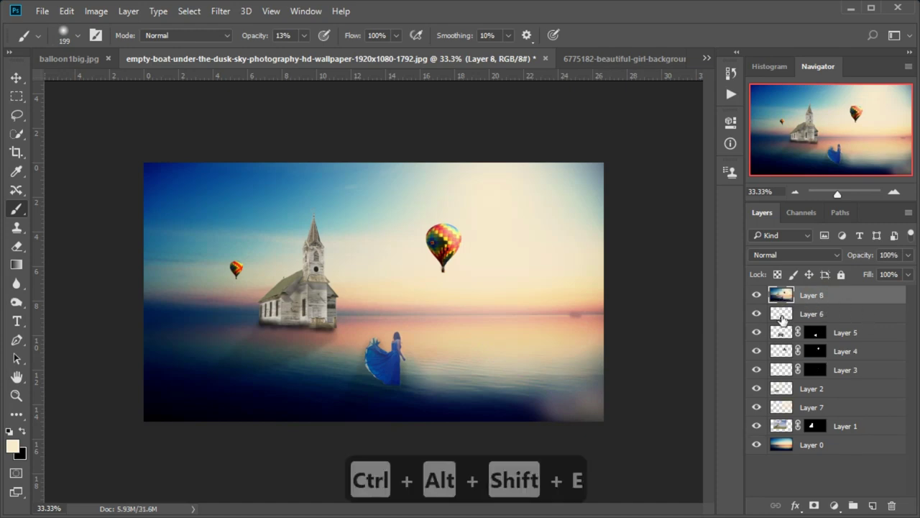
{"action": "left_click", "coordinate": [840, 317]}
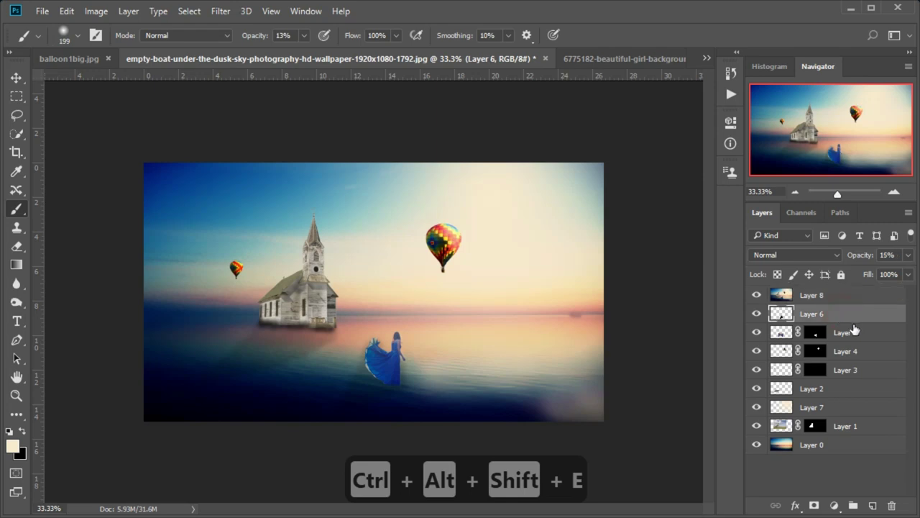
{"action": "left_click", "coordinate": [861, 332], "text": "ctrl"}
{"action": "left_click", "coordinate": [866, 353], "text": "ctrl"}
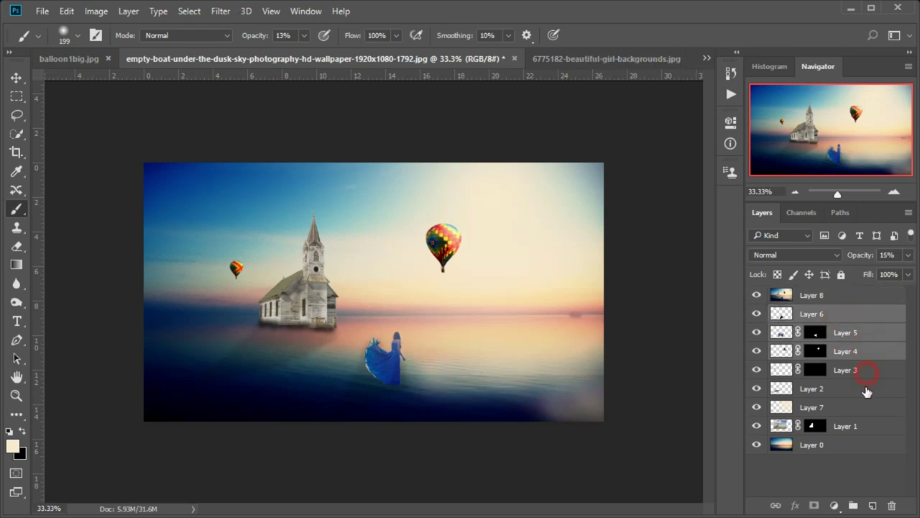
{"action": "left_click", "coordinate": [866, 370], "text": "ctrl"}
{"action": "left_click", "coordinate": [866, 388], "text": "ctrl"}
{"action": "left_click", "coordinate": [868, 407], "text": "ctrl"}
{"action": "left_click", "coordinate": [867, 426], "text": "ctrl"}
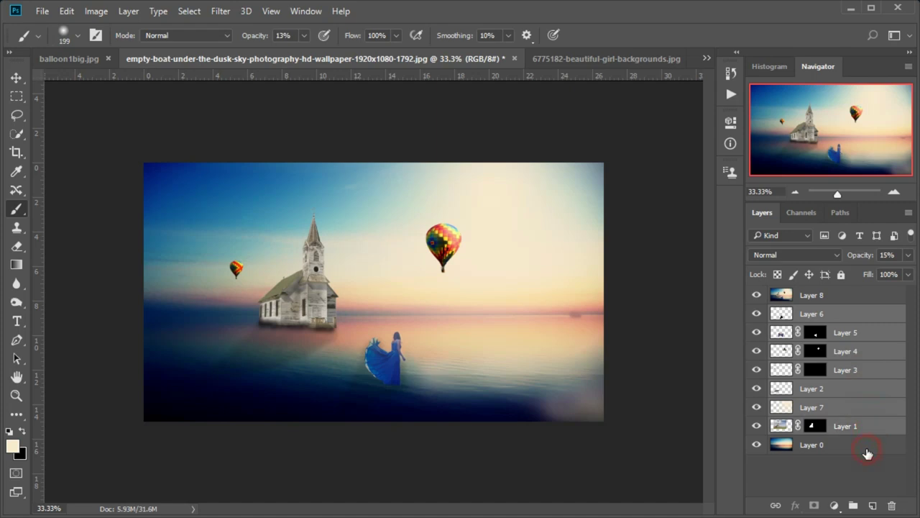
{"action": "left_click", "coordinate": [867, 446], "text": "ctrl"}
{"action": "key", "text": "ctrl+g"}
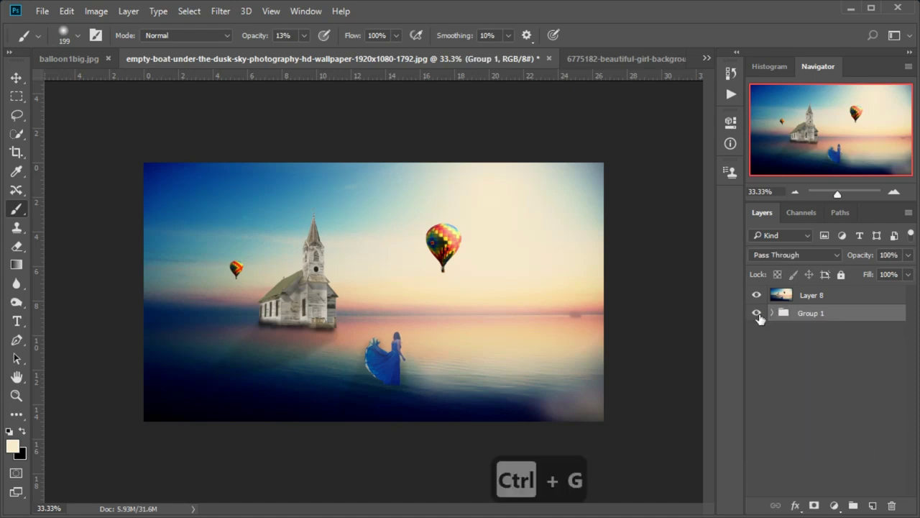
{"action": "left_click", "coordinate": [757, 313]}
{"action": "left_click", "coordinate": [812, 298]}
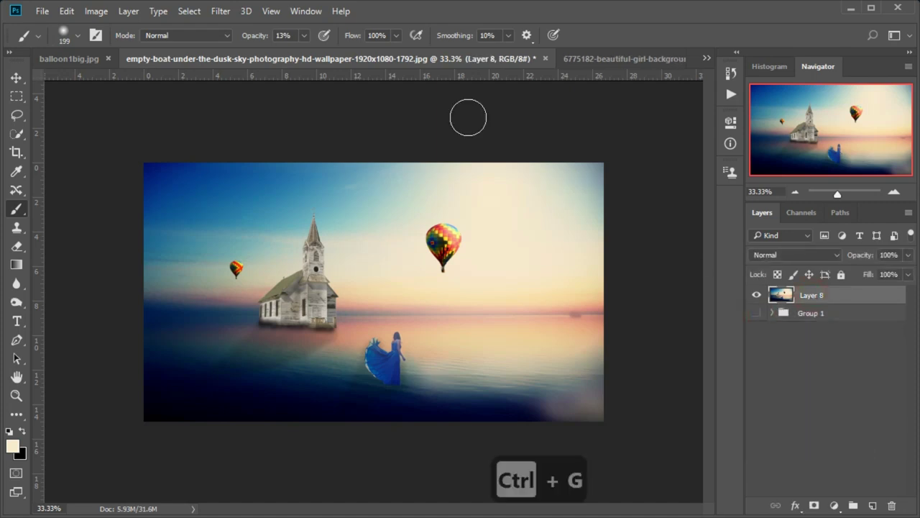
Step: Open the Camera Raw Filter on Layer 8 with the preview at 33%
{"action": "left_click", "coordinate": [194, 12]}
{"action": "mouse_move", "coordinate": [220, 11]}
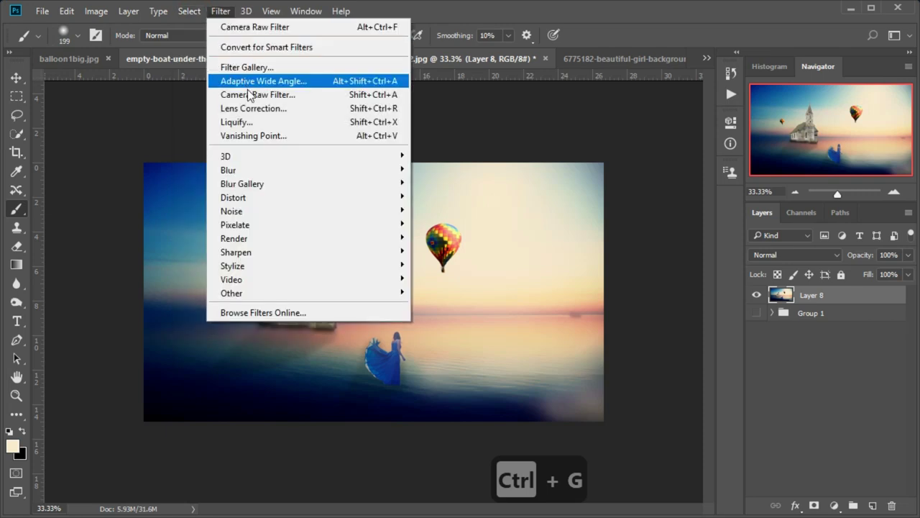
{"action": "left_click", "coordinate": [249, 94]}
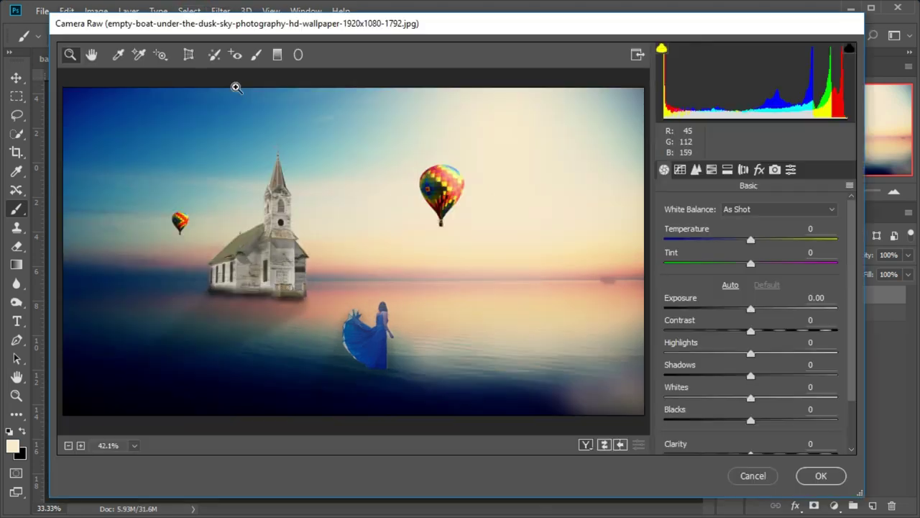
{"action": "left_click", "coordinate": [67, 445]}
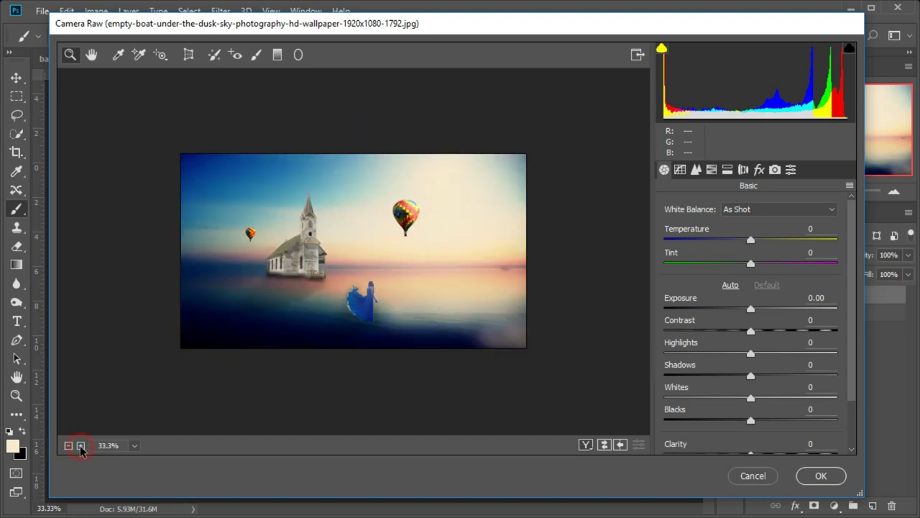
{"action": "left_click", "coordinate": [80, 445]}
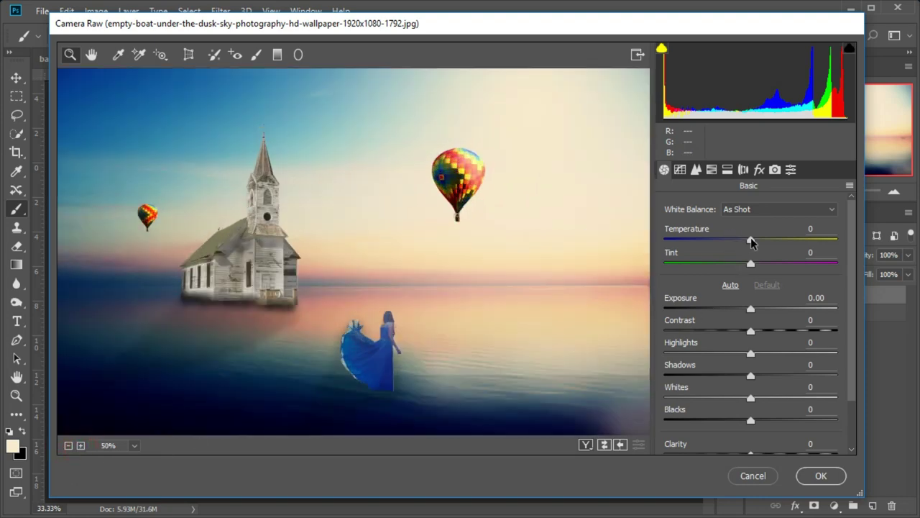
{"action": "left_click", "coordinate": [749, 239]}
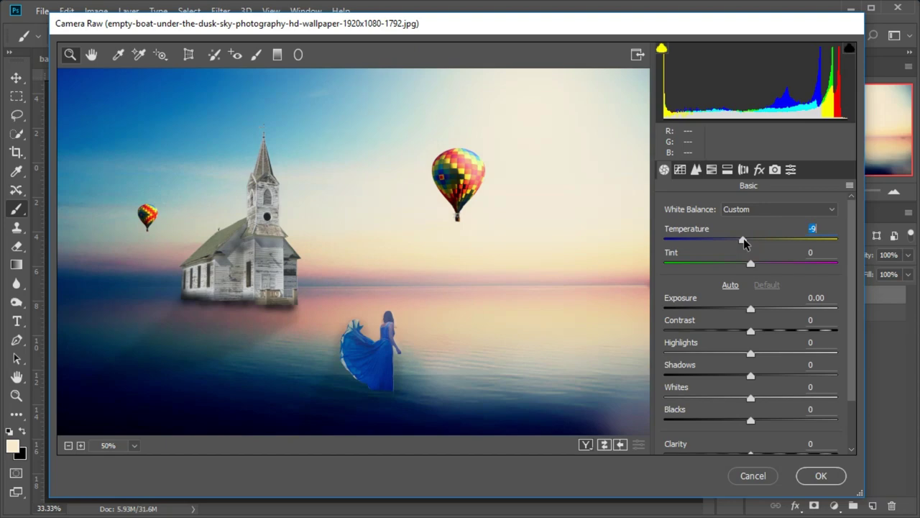
{"action": "left_click_drag", "start_coordinate": [743, 238], "coordinate": [776, 242]}
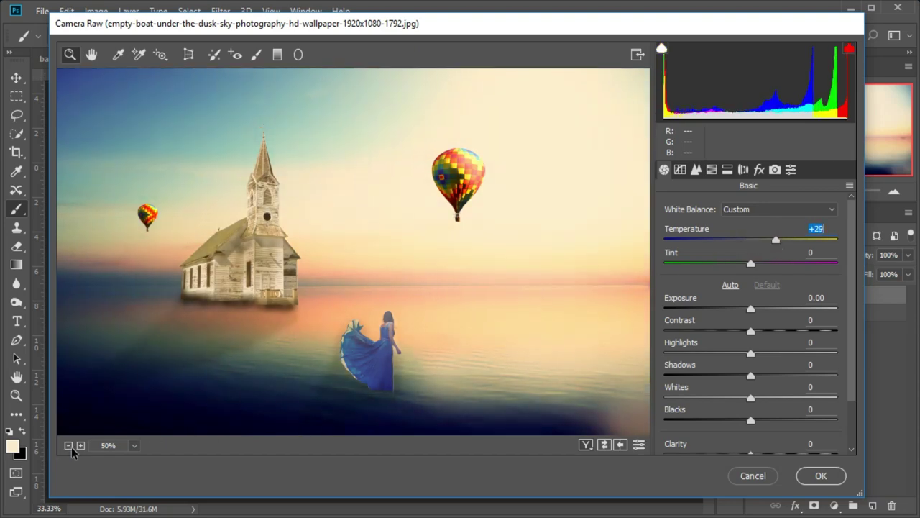
{"action": "left_click", "coordinate": [112, 448]}
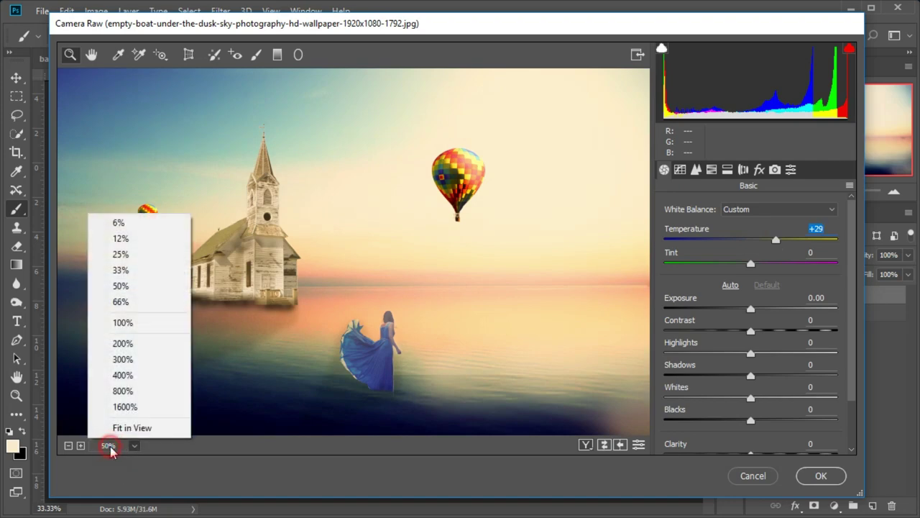
{"action": "left_click", "coordinate": [127, 271]}
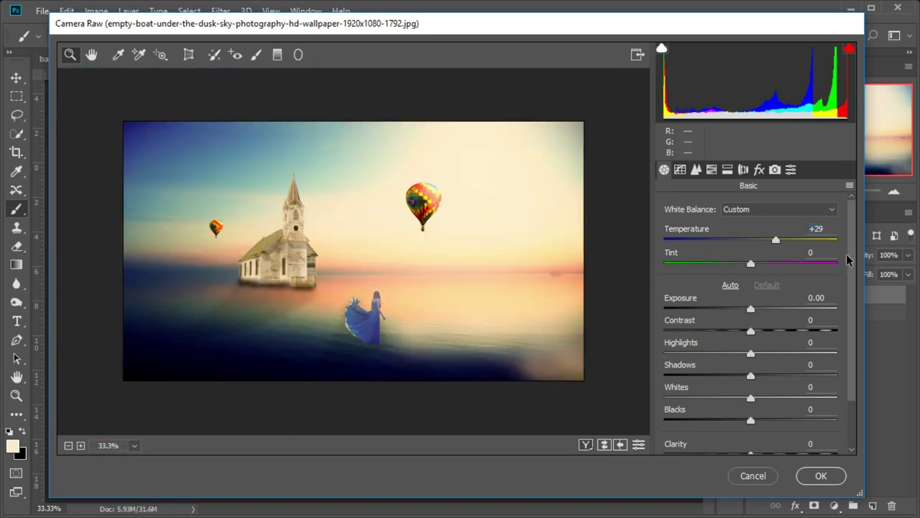
Step: Set Temperature back to 0, Tint to +18 and Exposure to +0.15
{"action": "mouse_move", "coordinate": [777, 239]}
{"action": "left_mouse_down"}
{"action": "mouse_move", "coordinate": [732, 239]}
{"action": "mouse_move", "coordinate": [774, 245]}
{"action": "mouse_move", "coordinate": [751, 240]}
{"action": "left_mouse_up"}
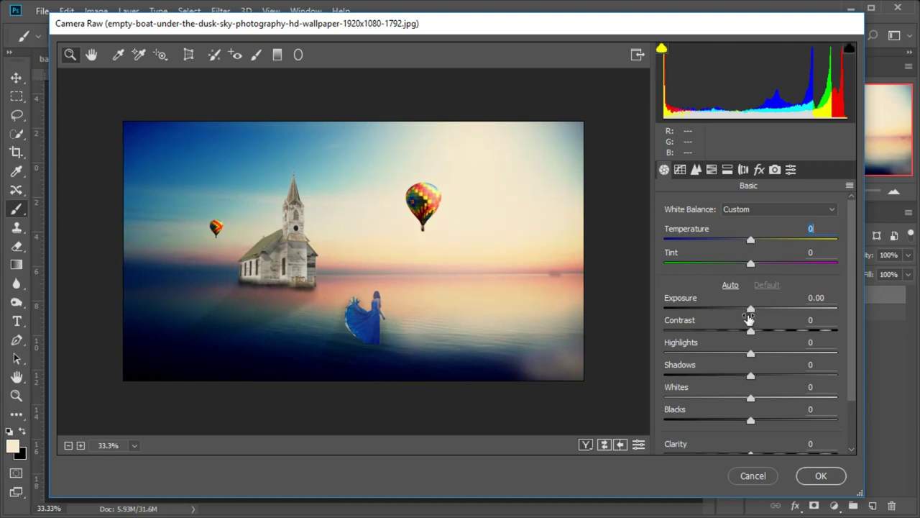
{"action": "mouse_move", "coordinate": [750, 263]}
{"action": "left_mouse_down"}
{"action": "mouse_move", "coordinate": [727, 264]}
{"action": "mouse_move", "coordinate": [765, 263]}
{"action": "left_mouse_up"}
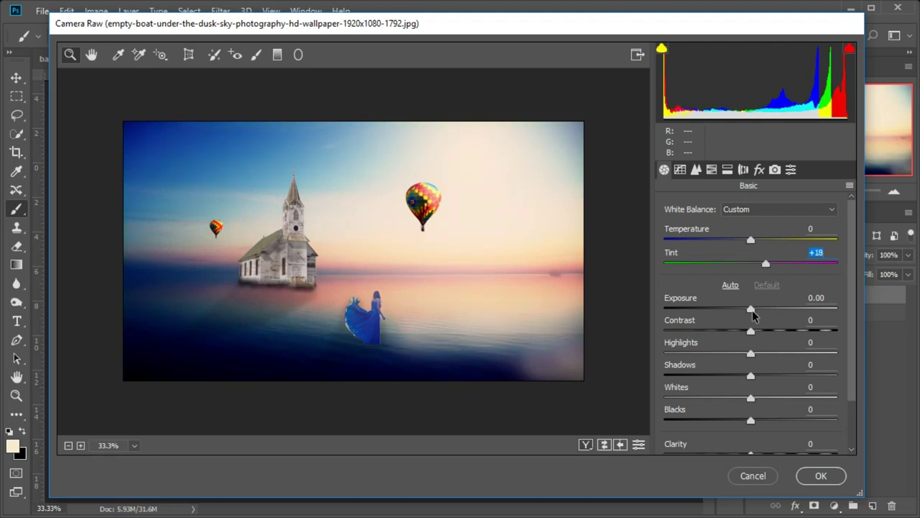
{"action": "mouse_move", "coordinate": [750, 309]}
{"action": "left_mouse_down"}
{"action": "mouse_move", "coordinate": [727, 309]}
{"action": "mouse_move", "coordinate": [772, 308]}
{"action": "mouse_move", "coordinate": [730, 309]}
{"action": "mouse_move", "coordinate": [753, 309]}
{"action": "left_mouse_up"}
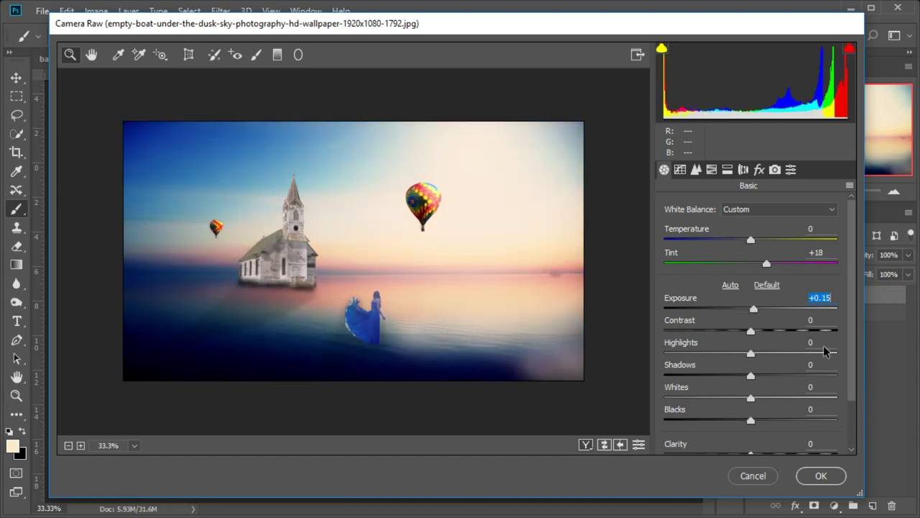
Step: Set Contrast to +5 and Highlights to -13, fine-tuning the temperature
{"action": "left_click", "coordinate": [853, 339]}
{"action": "left_click_drag", "start_coordinate": [852, 350], "coordinate": [852, 386]}
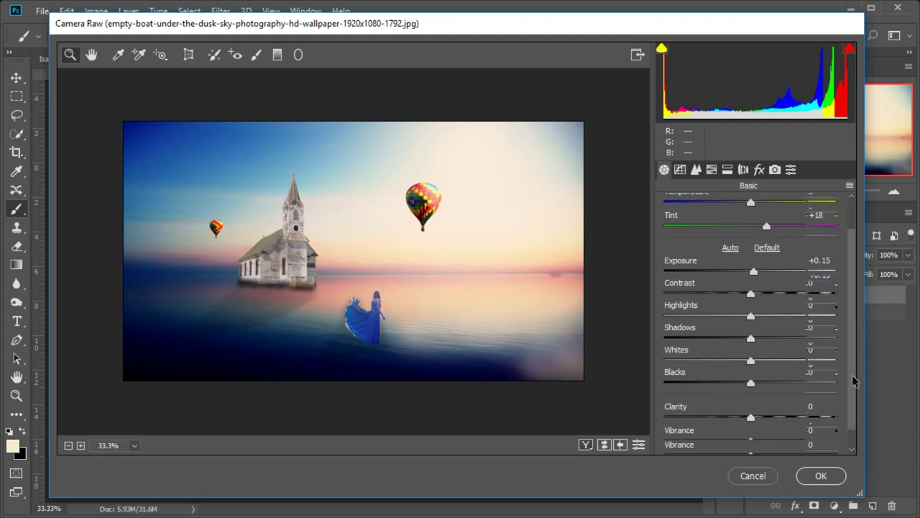
{"action": "mouse_move", "coordinate": [752, 297]}
{"action": "left_mouse_down"}
{"action": "mouse_move", "coordinate": [776, 302]}
{"action": "mouse_move", "coordinate": [712, 302]}
{"action": "mouse_move", "coordinate": [768, 302]}
{"action": "mouse_move", "coordinate": [755, 301]}
{"action": "mouse_move", "coordinate": [767, 316]}
{"action": "left_mouse_up"}
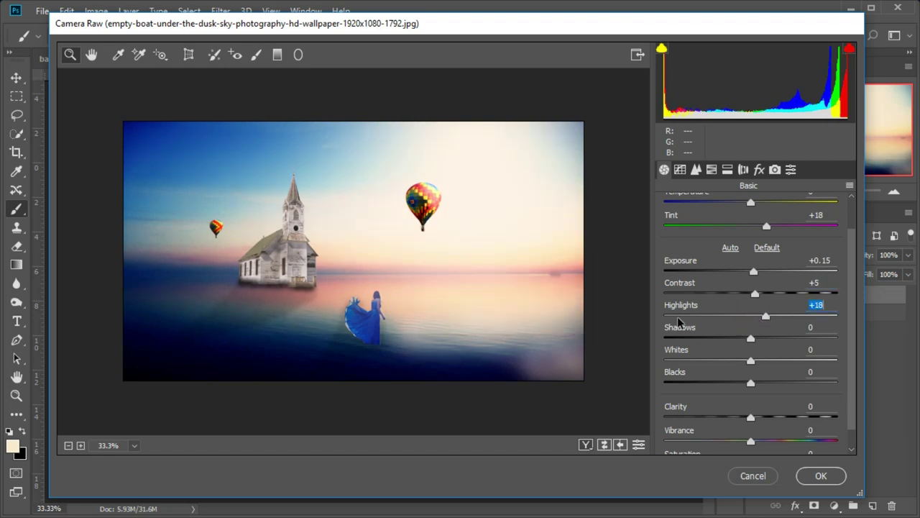
{"action": "mouse_move", "coordinate": [678, 322]}
{"action": "left_mouse_down"}
{"action": "mouse_move", "coordinate": [766, 325]}
{"action": "mouse_move", "coordinate": [740, 323]}
{"action": "left_mouse_up"}
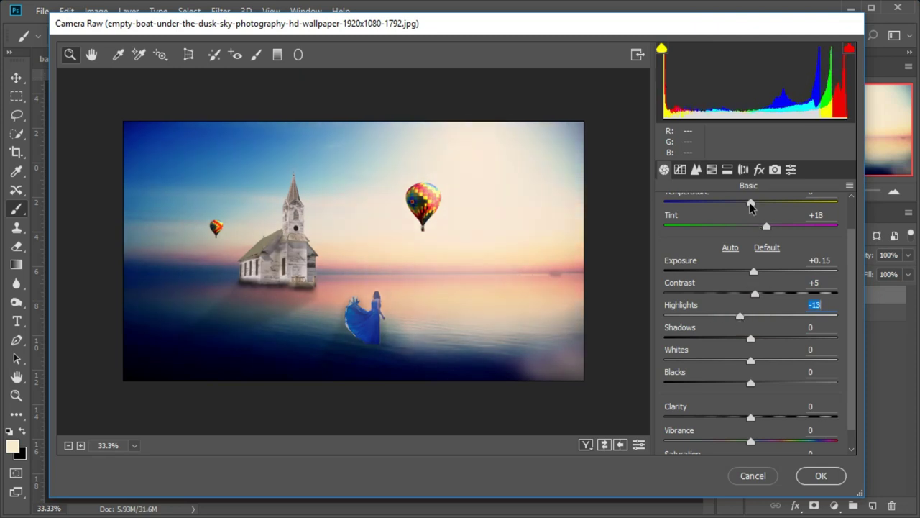
{"action": "mouse_move", "coordinate": [753, 203]}
{"action": "left_mouse_down"}
{"action": "mouse_move", "coordinate": [733, 203]}
{"action": "mouse_move", "coordinate": [760, 210]}
{"action": "left_mouse_up"}
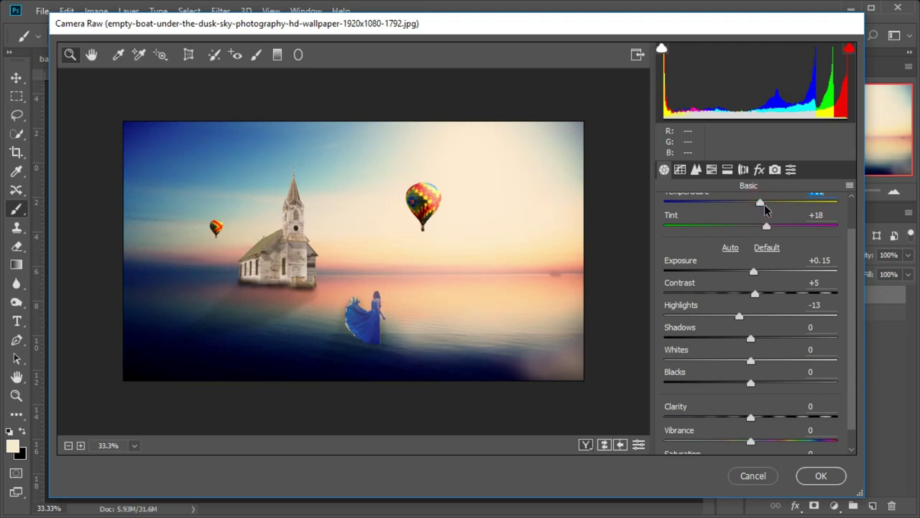
Step: Set Shadows -6, Whites -1, Blacks -29 and Clarity +19
{"action": "scroll", "coordinate": [775, 345], "scroll_direction": "down", "scroll_amount": 1}
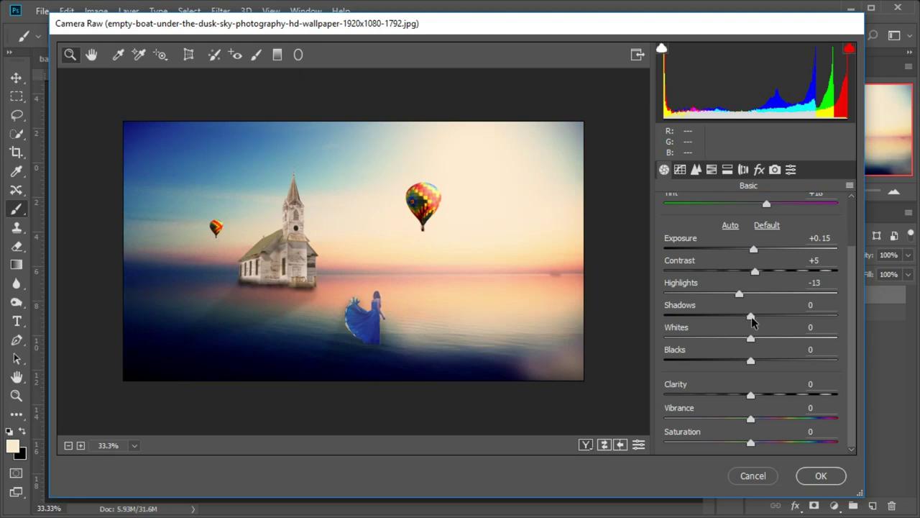
{"action": "mouse_move", "coordinate": [732, 315]}
{"action": "left_mouse_down"}
{"action": "mouse_move", "coordinate": [764, 315]}
{"action": "mouse_move", "coordinate": [749, 317]}
{"action": "left_mouse_up"}
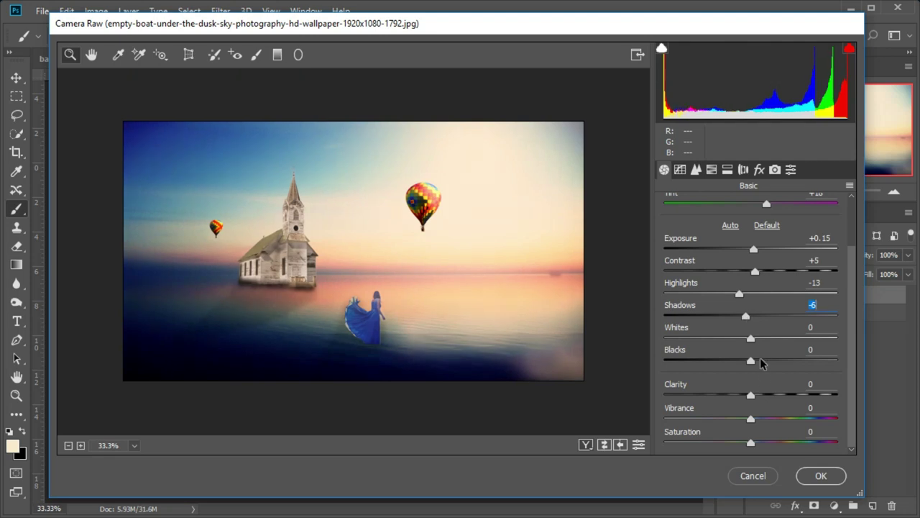
{"action": "left_click", "coordinate": [752, 339]}
{"action": "left_click_drag", "start_coordinate": [763, 344], "coordinate": [750, 339]}
{"action": "mouse_move", "coordinate": [752, 360]}
{"action": "left_mouse_down"}
{"action": "mouse_move", "coordinate": [721, 361]}
{"action": "mouse_move", "coordinate": [776, 361]}
{"action": "mouse_move", "coordinate": [715, 359]}
{"action": "mouse_move", "coordinate": [741, 360]}
{"action": "mouse_move", "coordinate": [726, 360]}
{"action": "left_mouse_up"}
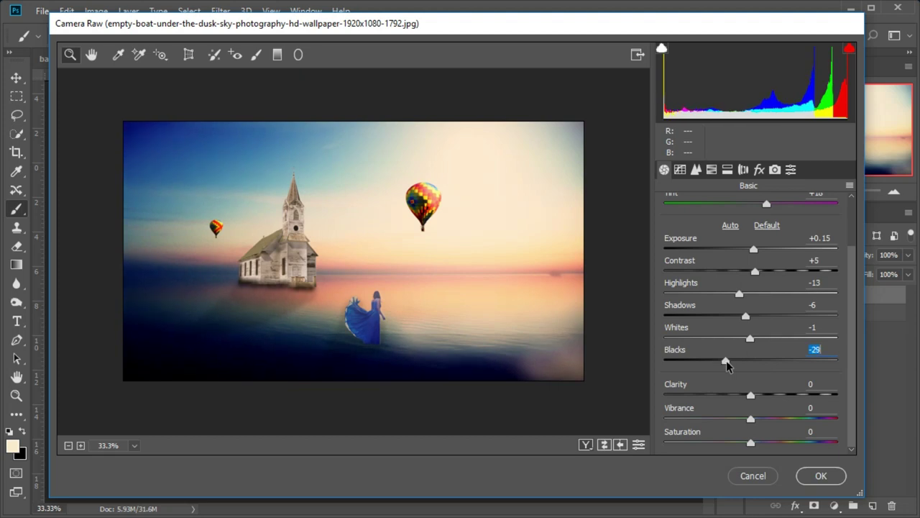
{"action": "left_click", "coordinate": [751, 395]}
{"action": "left_click_drag", "start_coordinate": [760, 395], "coordinate": [767, 396]}
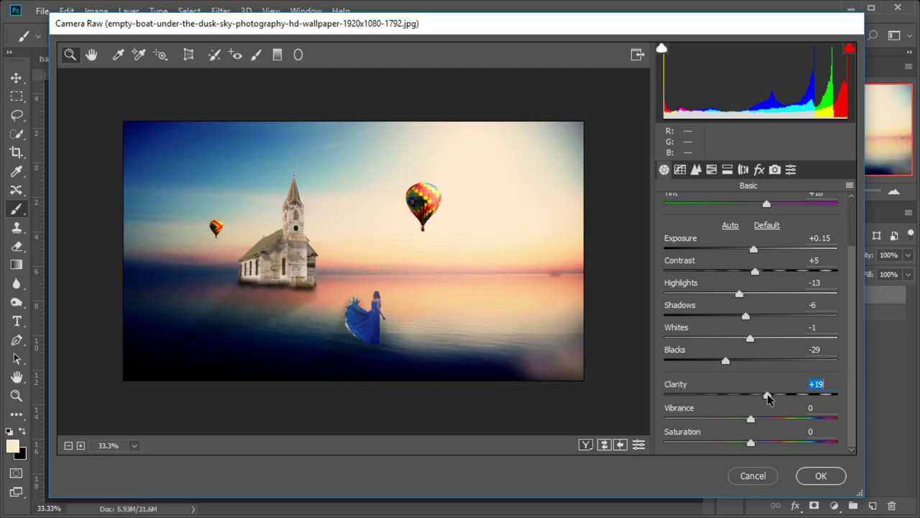
Step: Raise Clarity to +21 and add a diagonal +0.50-exposure graduated filter across the sky
{"action": "key", "text": "Up"}
{"action": "key", "text": "Up"}
{"action": "left_click", "coordinate": [278, 56]}
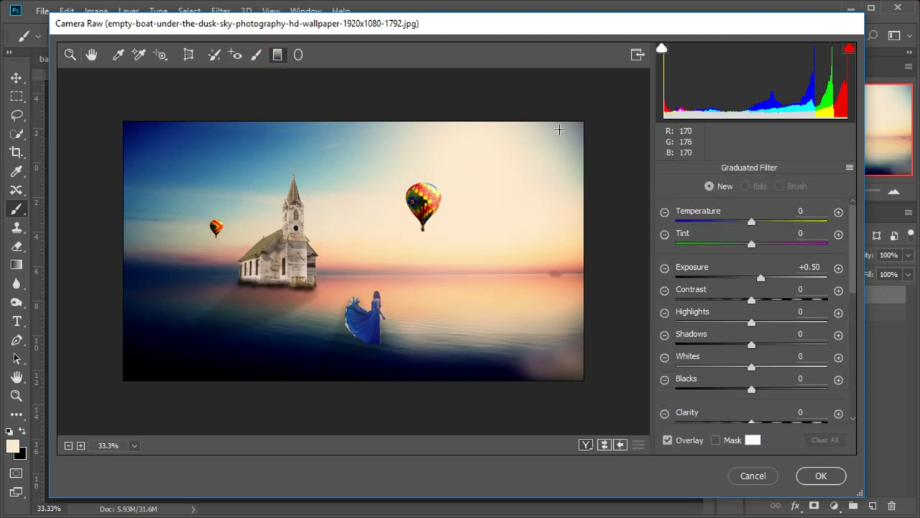
{"action": "mouse_move", "coordinate": [560, 129]}
{"action": "left_mouse_down"}
{"action": "mouse_move", "coordinate": [527, 183]}
{"action": "mouse_move", "coordinate": [404, 271]}
{"action": "left_mouse_up"}
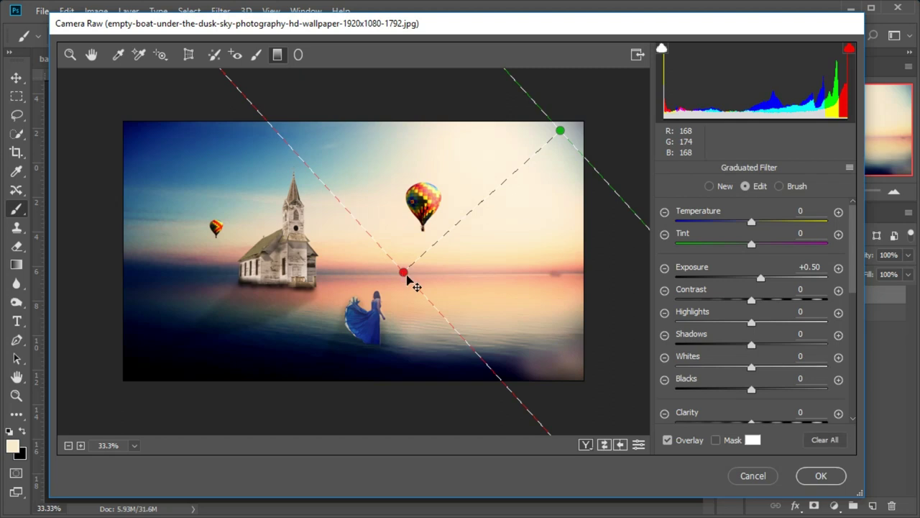
{"action": "left_click", "coordinate": [299, 55]}
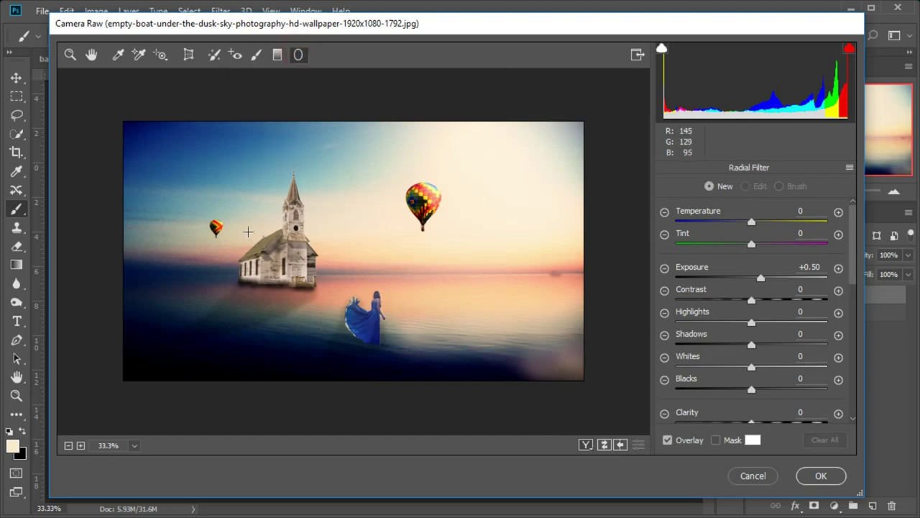
Step: Draw a wide radial filter around the church, warmed to Temperature +14 and Tint +25
{"action": "mouse_move", "coordinate": [286, 170]}
{"action": "left_mouse_down"}
{"action": "mouse_move", "coordinate": [292, 249]}
{"action": "mouse_move", "coordinate": [362, 251]}
{"action": "mouse_move", "coordinate": [443, 352]}
{"action": "mouse_move", "coordinate": [415, 348]}
{"action": "left_mouse_up"}
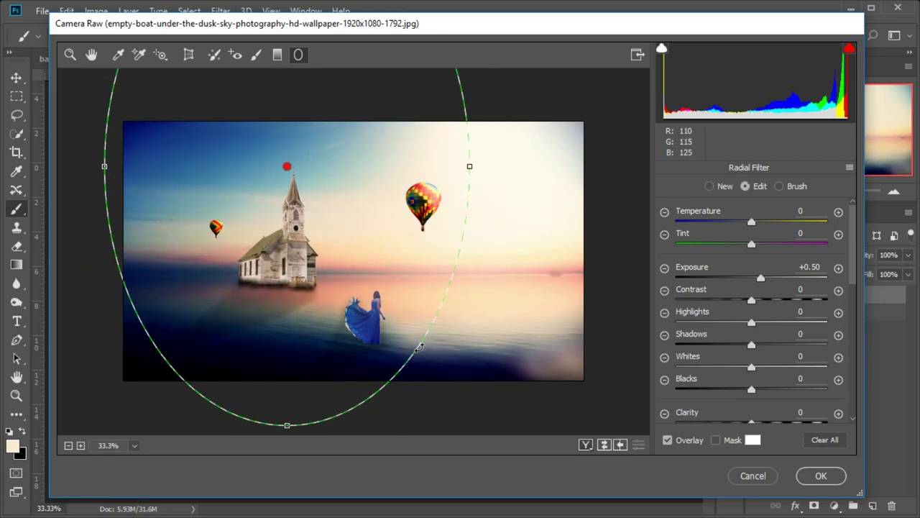
{"action": "left_click_drag", "start_coordinate": [470, 168], "coordinate": [588, 182]}
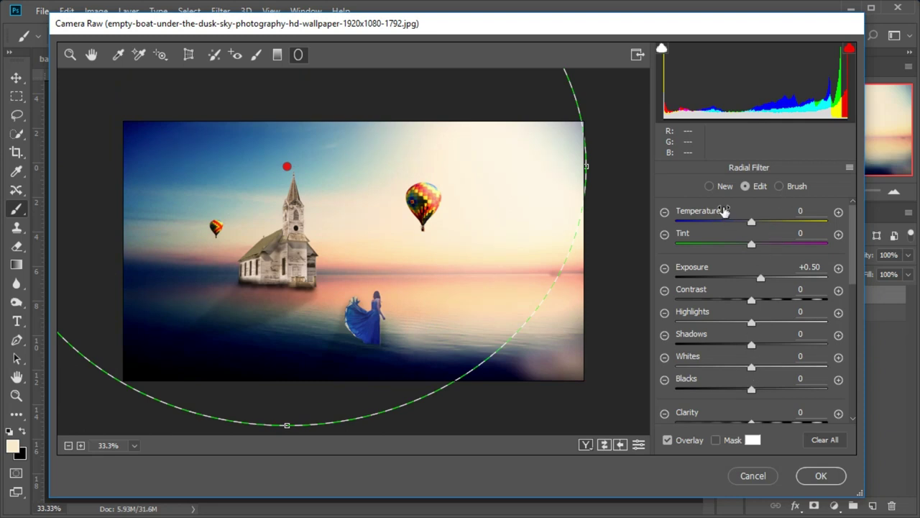
{"action": "mouse_move", "coordinate": [753, 220]}
{"action": "left_mouse_down"}
{"action": "mouse_move", "coordinate": [777, 227]}
{"action": "mouse_move", "coordinate": [710, 225]}
{"action": "mouse_move", "coordinate": [772, 230]}
{"action": "left_mouse_up"}
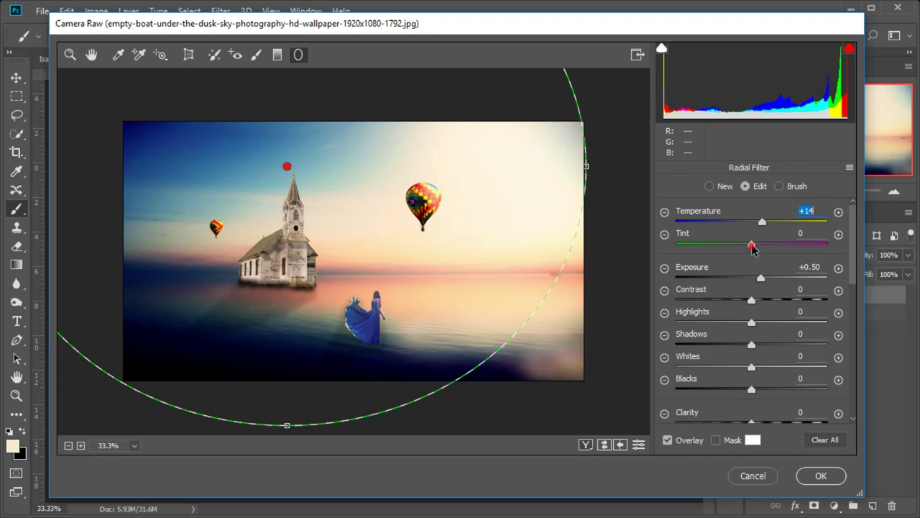
{"action": "mouse_move", "coordinate": [752, 246]}
{"action": "left_mouse_down"}
{"action": "mouse_move", "coordinate": [727, 245]}
{"action": "mouse_move", "coordinate": [791, 245]}
{"action": "mouse_move", "coordinate": [703, 244]}
{"action": "mouse_move", "coordinate": [809, 245]}
{"action": "mouse_move", "coordinate": [770, 247]}
{"action": "left_mouse_up"}
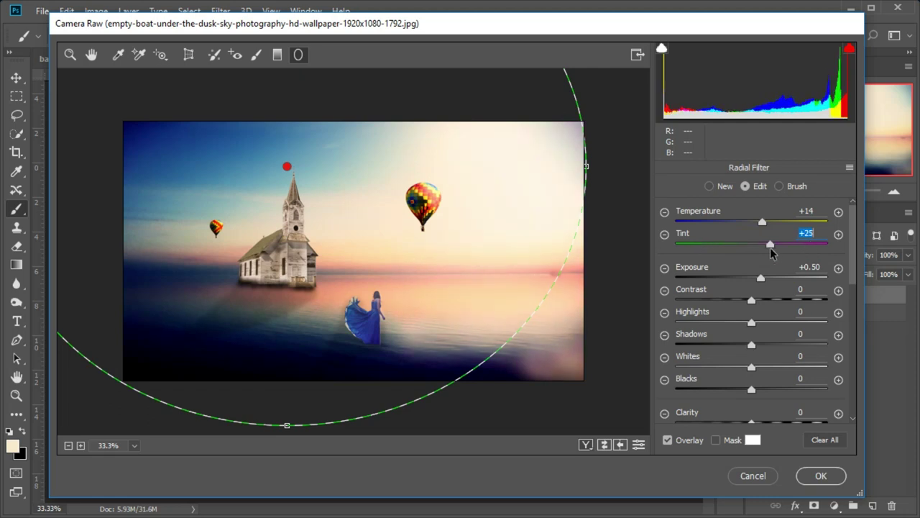
Step: Apply the Camera Raw grade to Layer 8, show Group 1, and compare Layer 8 before and after
{"action": "left_click", "coordinate": [809, 475]}
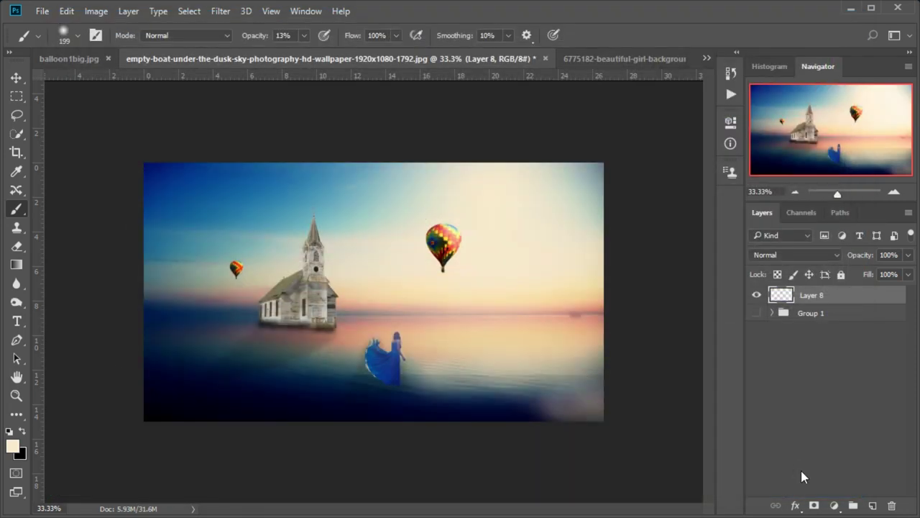
{"action": "left_click", "coordinate": [756, 314]}
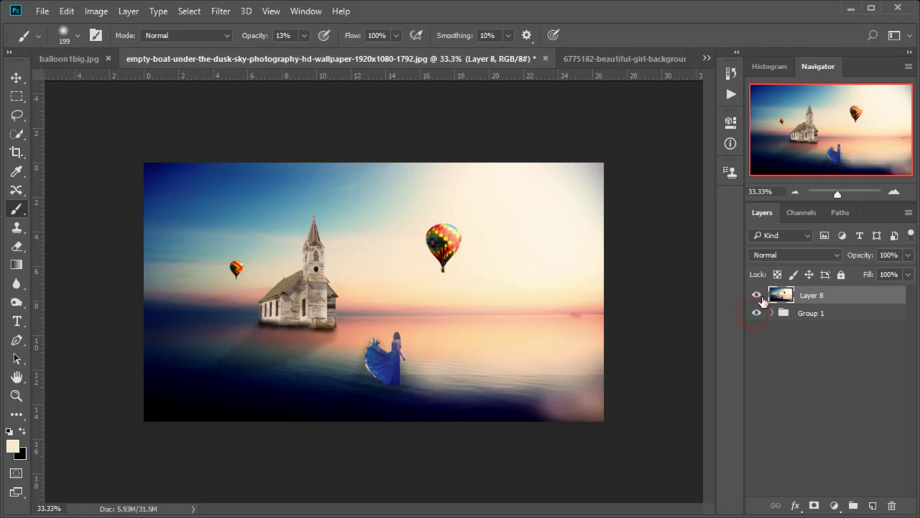
{"action": "left_click", "coordinate": [758, 295]}
{"action": "left_click", "coordinate": [757, 296]}
{"action": "left_click", "coordinate": [758, 295]}
{"action": "left_click", "coordinate": [757, 295]}
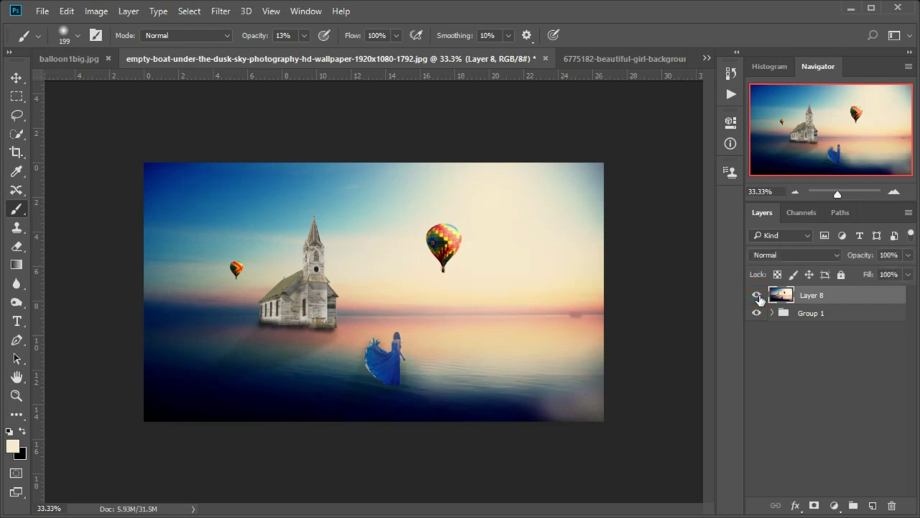